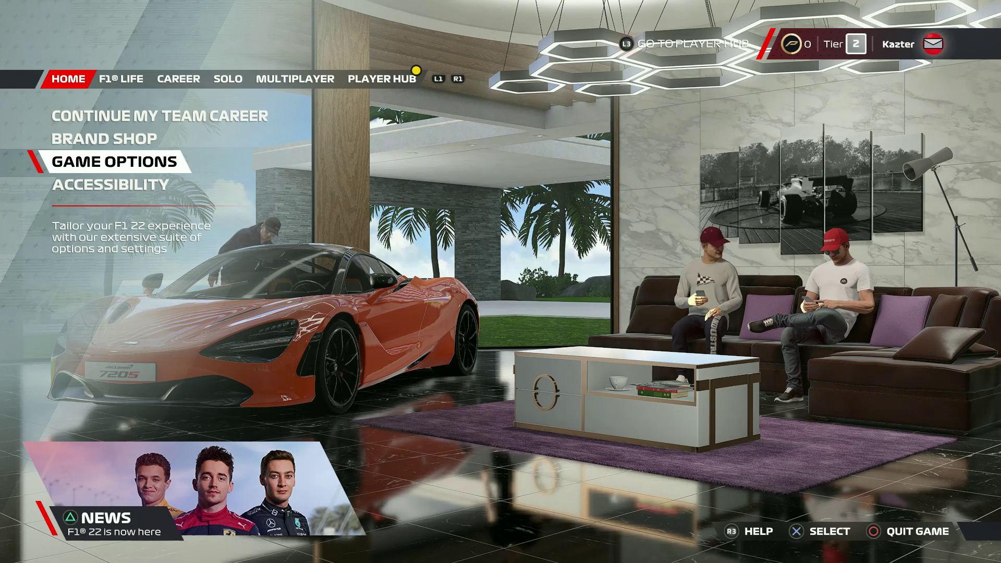
- Browse the F1 Life, Career, Multiplayer and Player Hub tabs, then highlight Game Options on Home
key("Page_Down")
key("Page_Down")
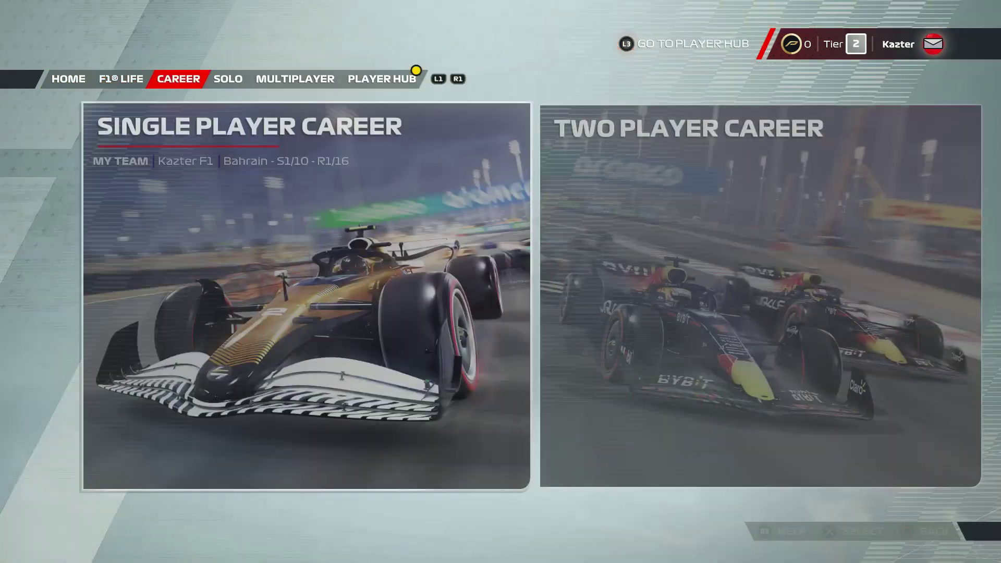
key("Page_Down")
key("Page_Down")
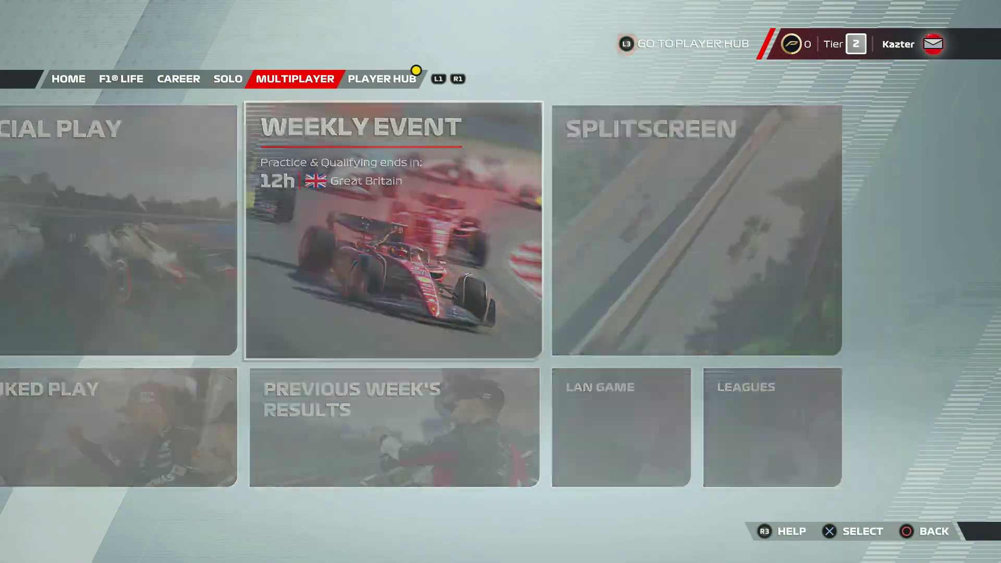
key("Page_Down")
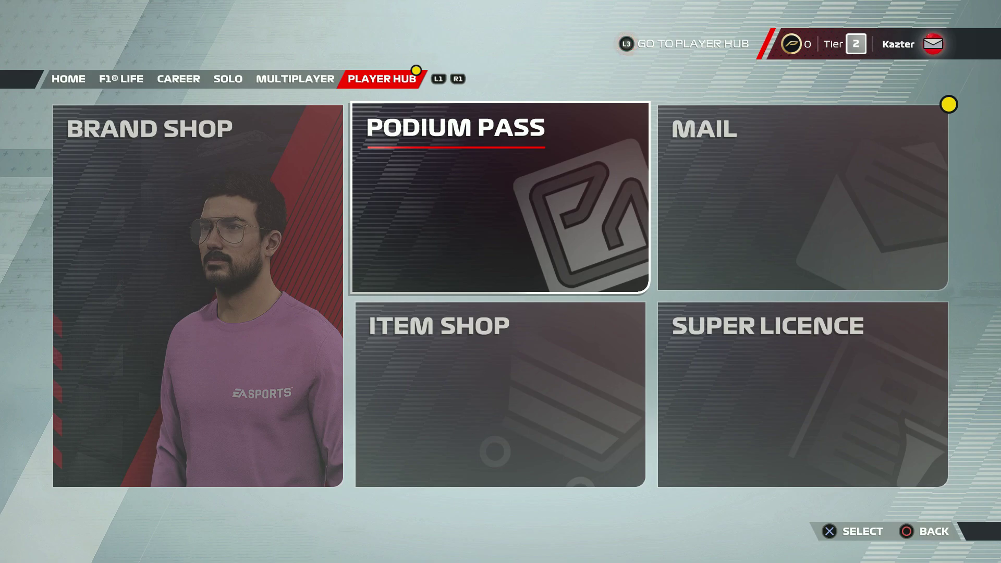
key("Page_Up")
key("Page_Up")
key("Page_Up")
key("Page_Up")
key("Page_Up")
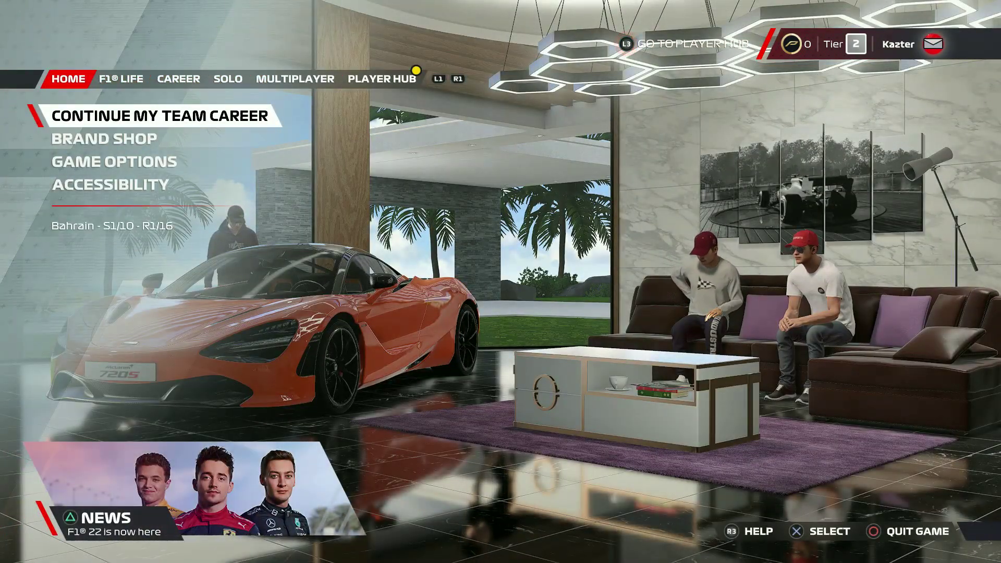
key("Down")
key("Down")
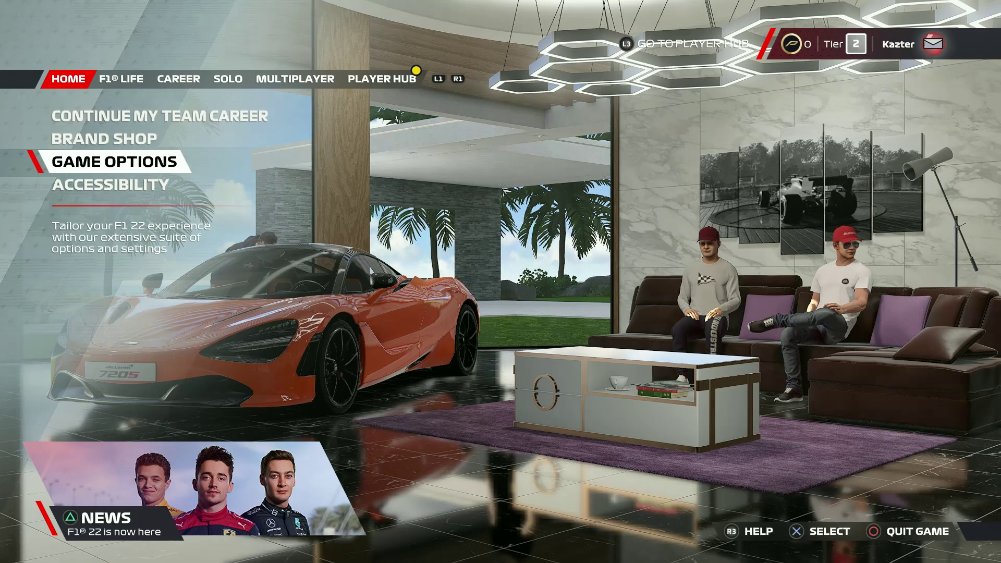
- Go to Settings, then Controls, Vibration & Force Feedback, and highlight the Logitech G29 preset
key("Return")
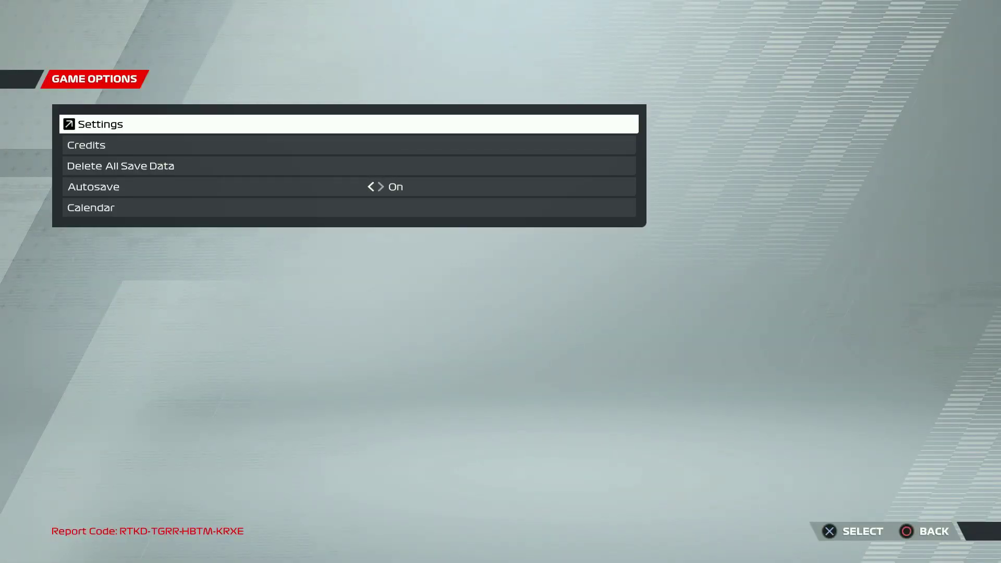
key("Return")
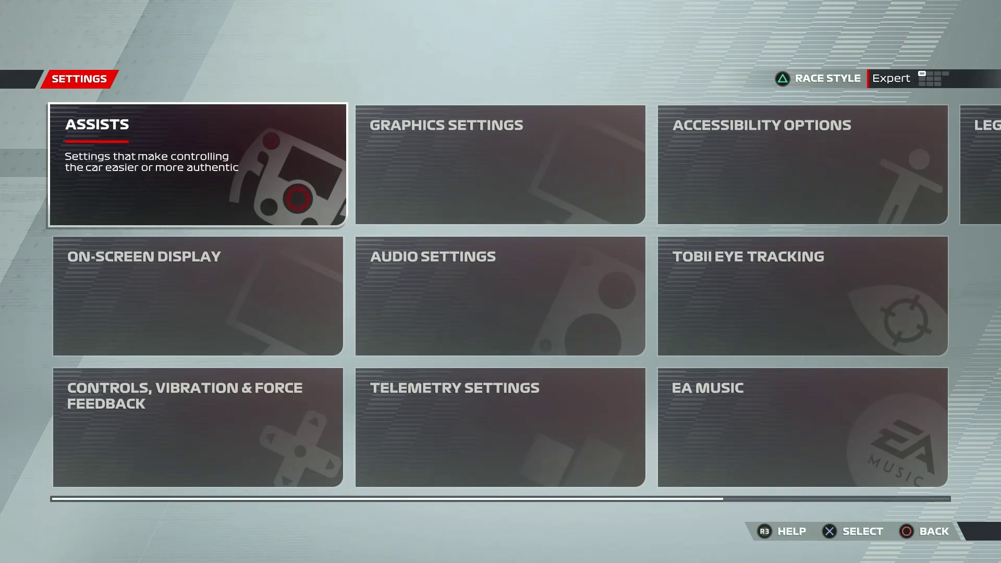
key("Down")
key("Down")
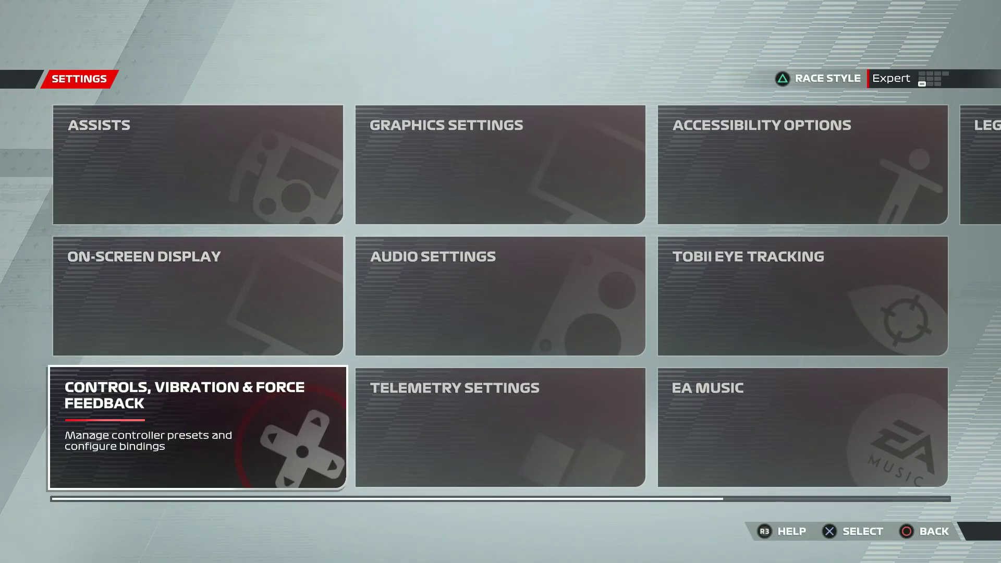
key("Return")
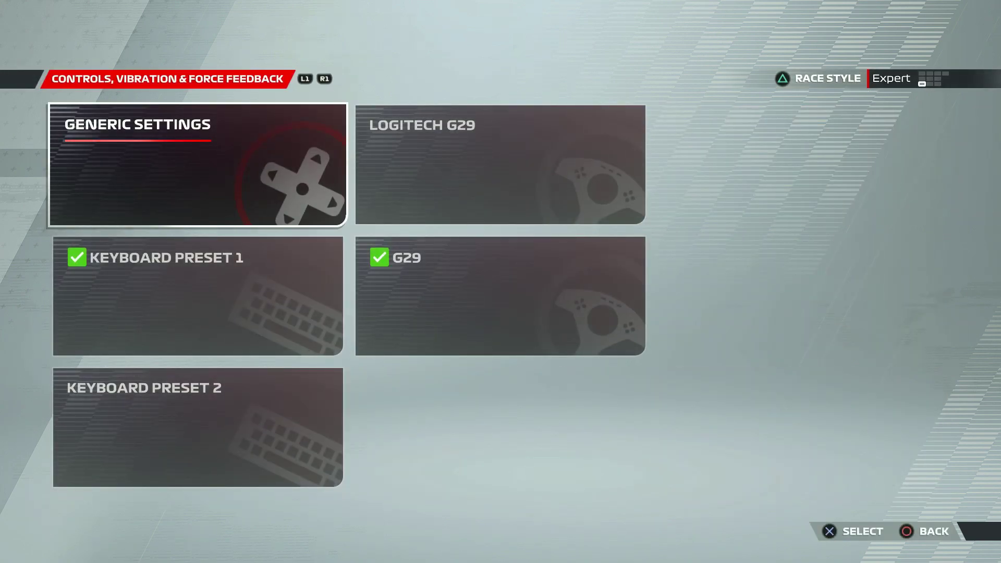
key("Right")
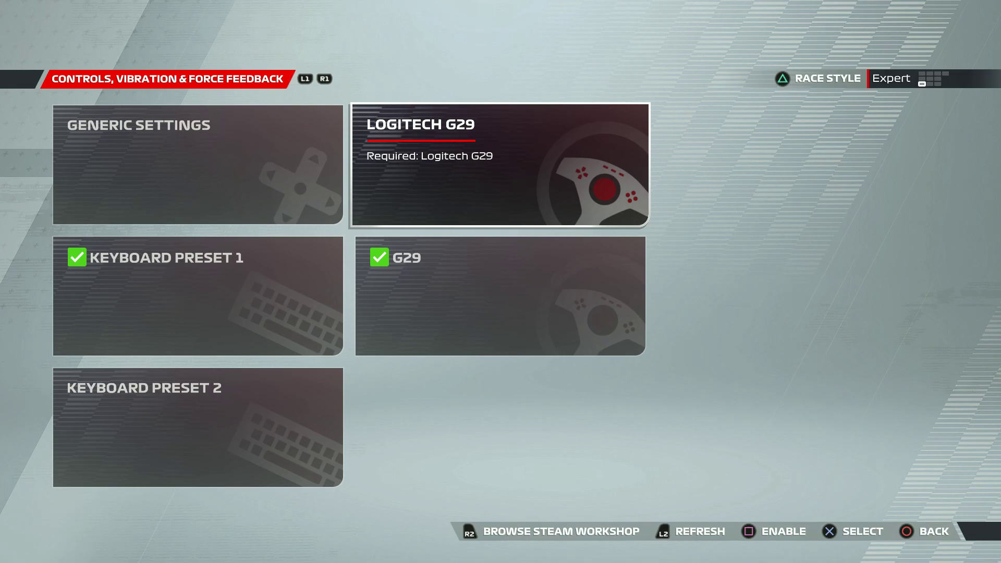
- Check the custom G29 preset's Options, then open its bindings list for editing
key("Down")
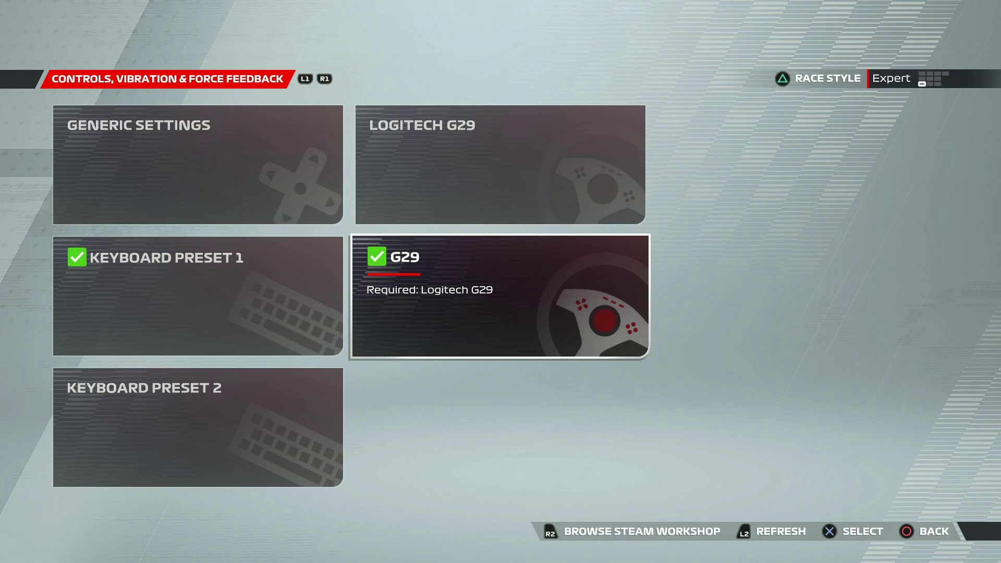
key("Return")
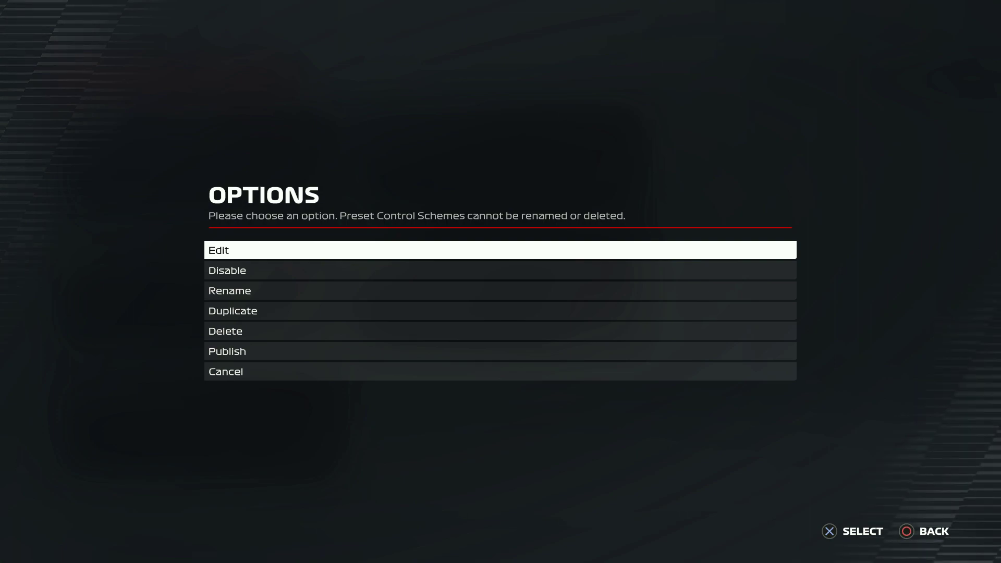
key("Escape")
key("Return")
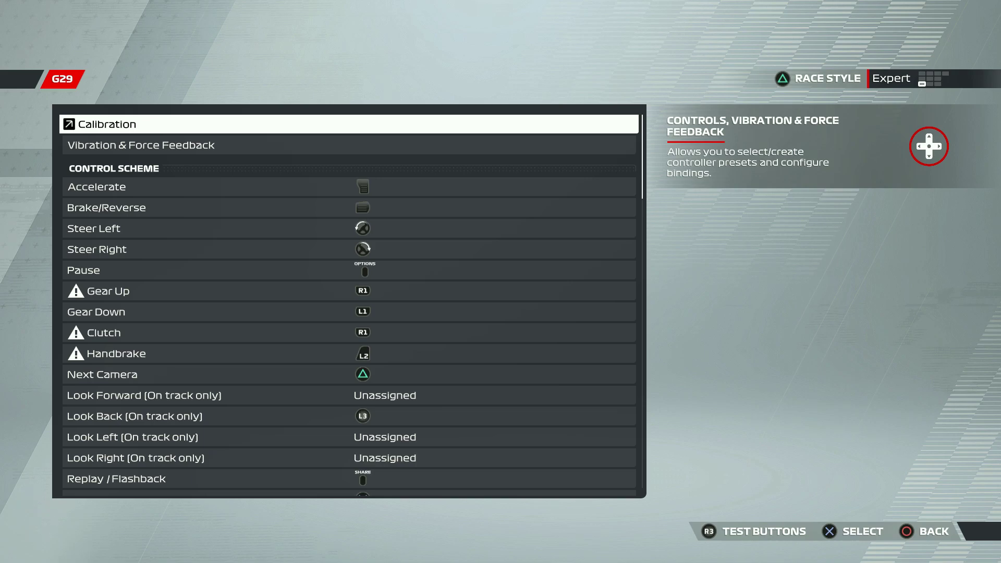
key("Down")
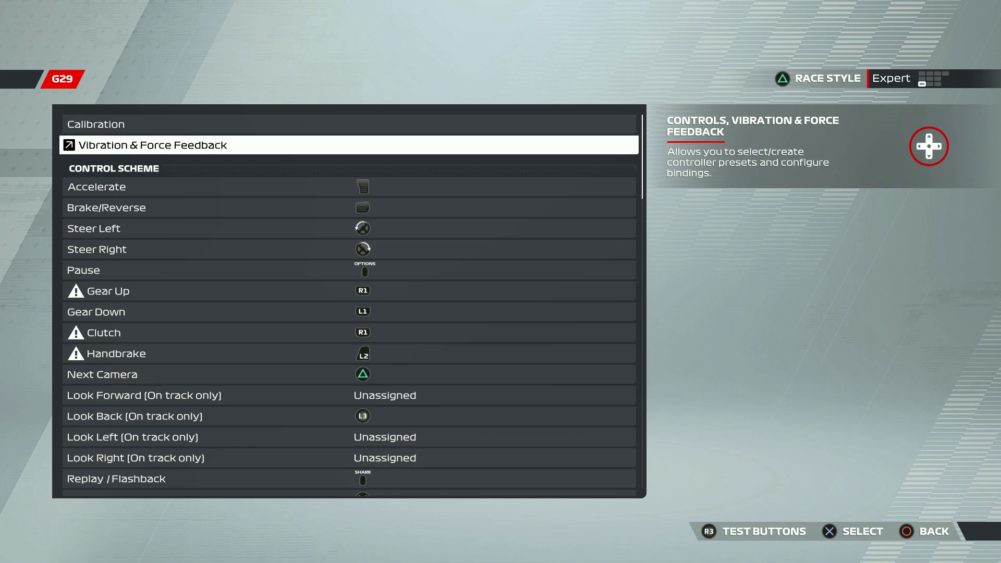
- Review the G29 force feedback values: strength 50, wheel damper 1 and 360° F1 wheel rotation
key("Return")
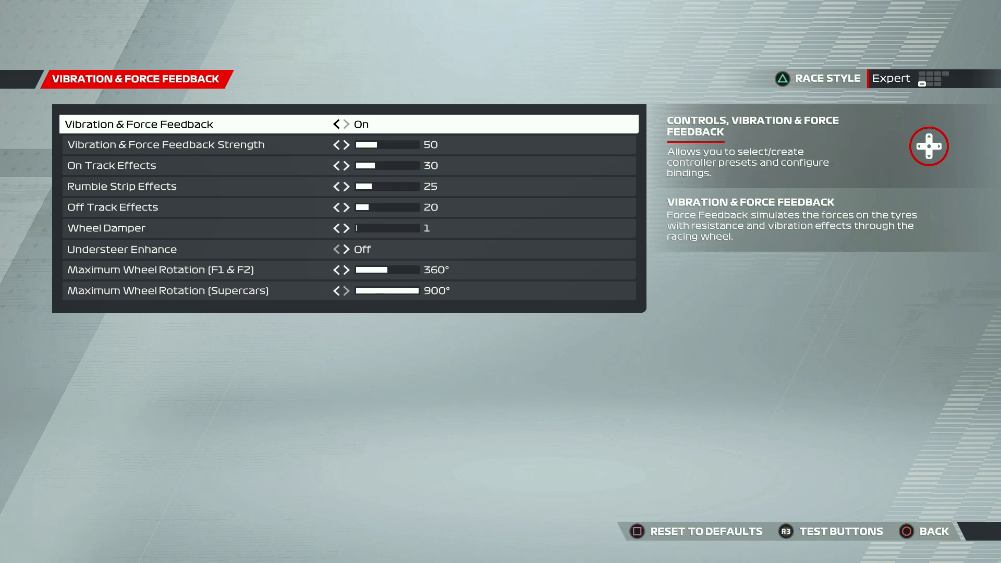
key("Down")
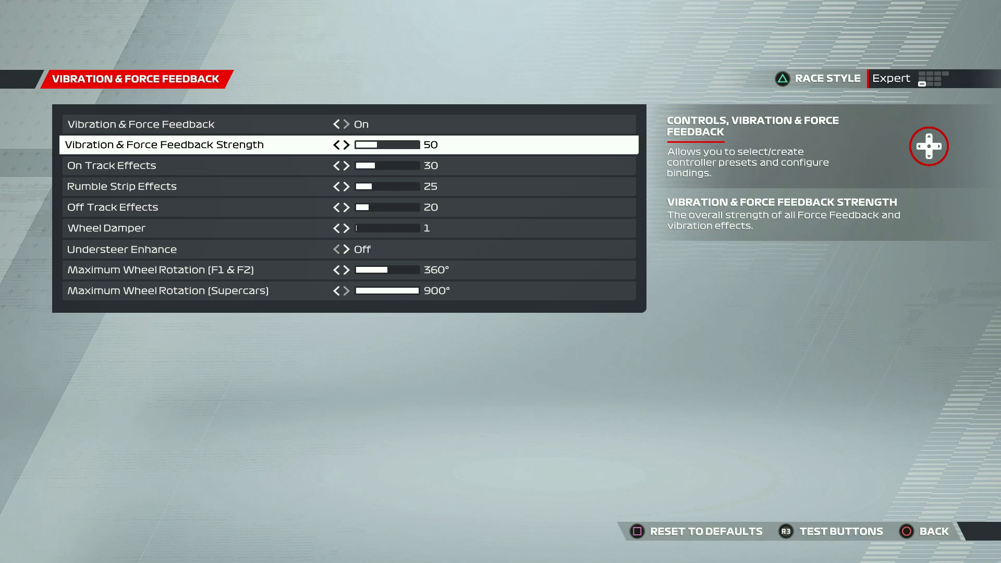
key("Down")
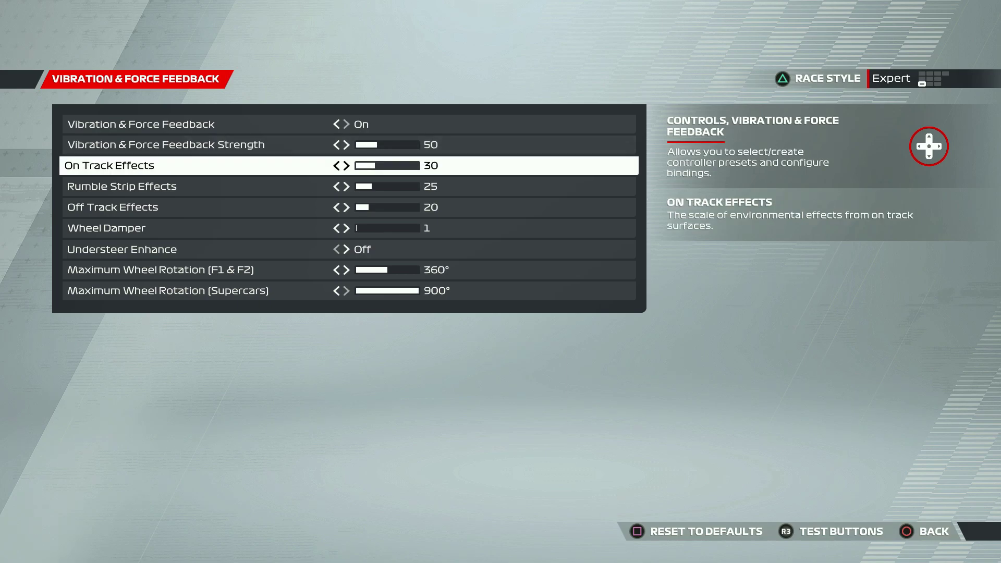
key("Down")
key("Down")
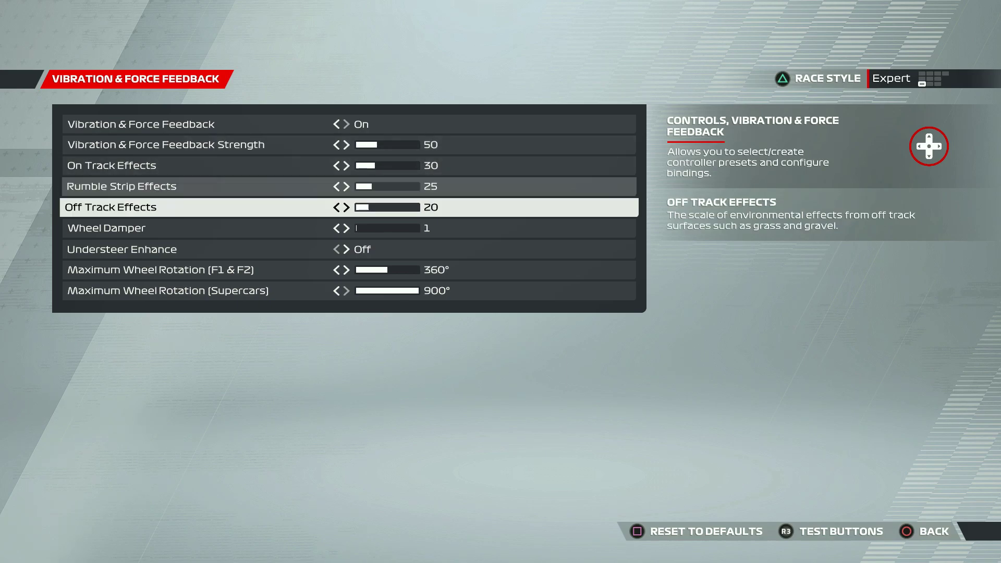
key("Down")
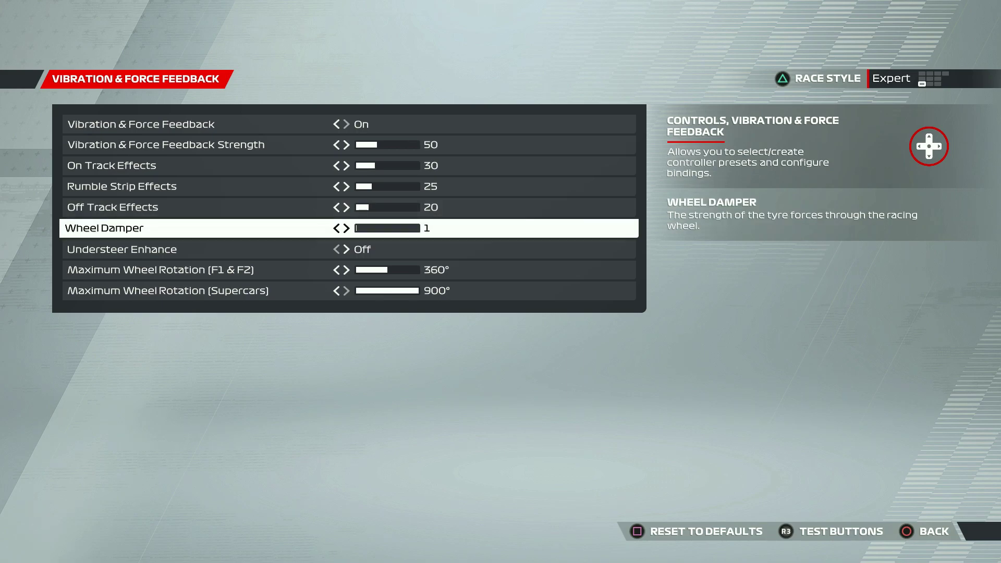
key("Down")
key("Down")
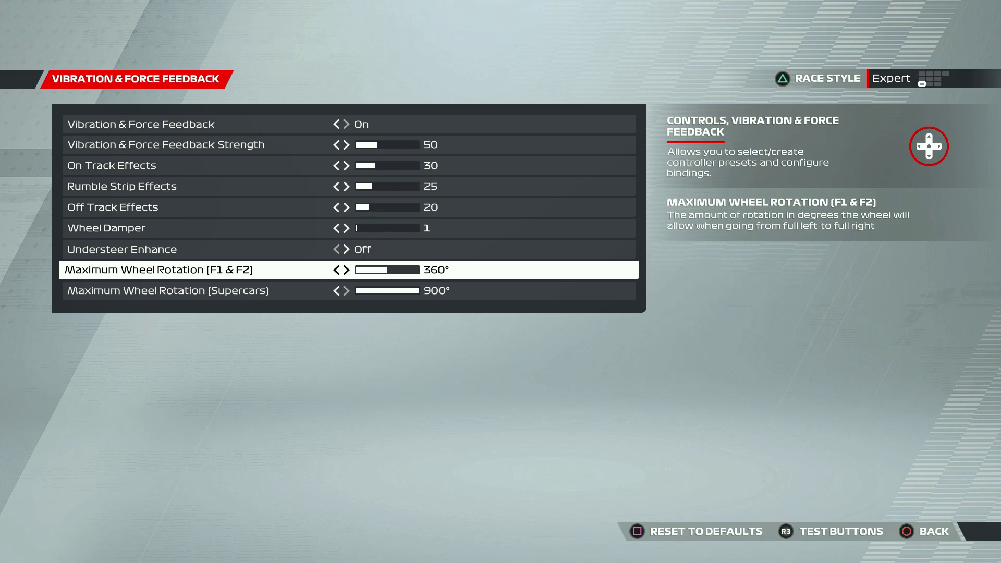
key("Down")
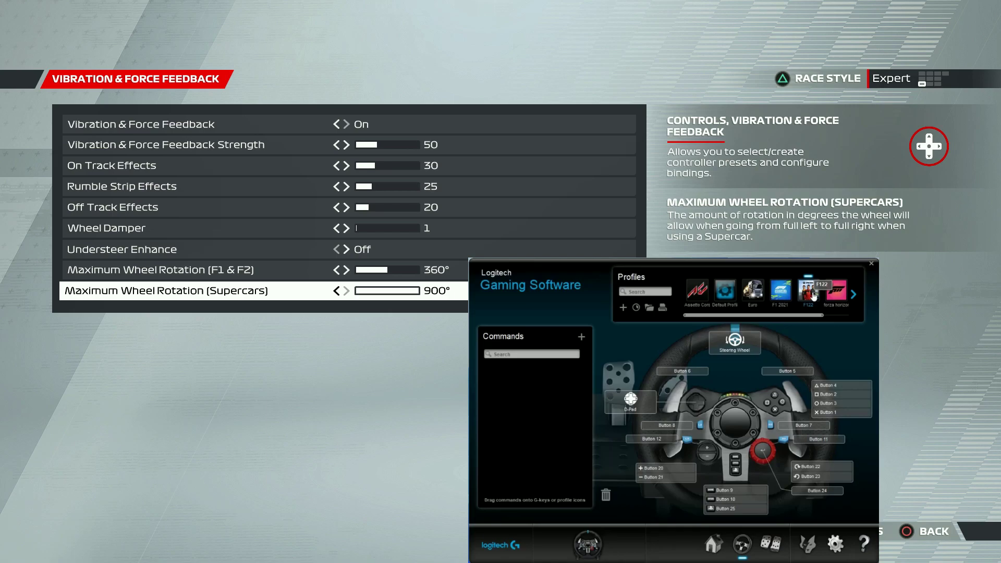
- Open the steering wheel's Axis Properties and edit the 360-degree Wheel Operating Range field
left_click(736, 343)
left_click(719, 422)
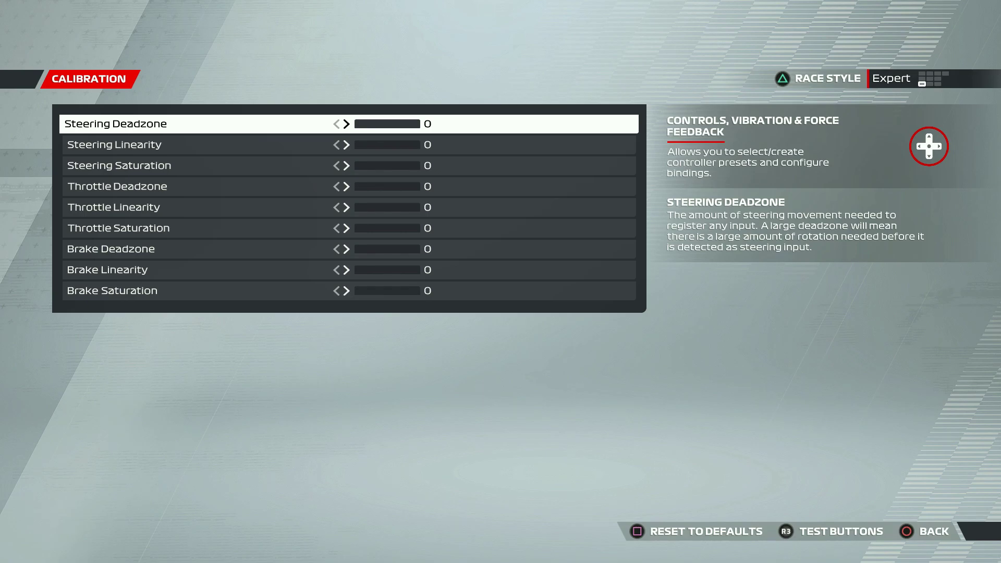
- Raise Throttle Saturation and Brake Saturation above 0 in the Calibration page
key("Down")
key("Down")
key("Down")
key("Down")
key("Down")
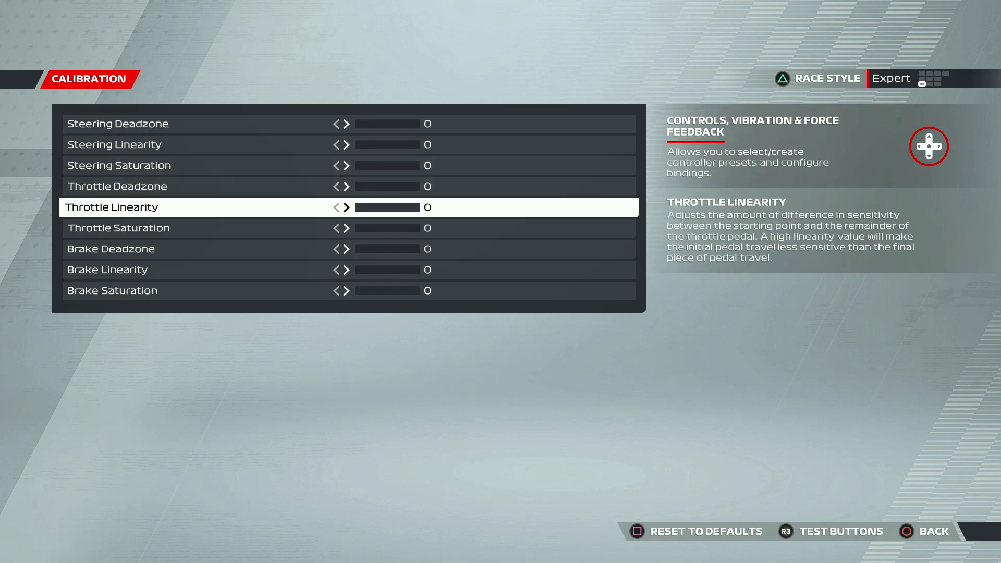
key("Right")
key("Right")
key("Right")
key("Right")
key("Right")
key("Right")
key("Right")
key("Right")
key("Right")
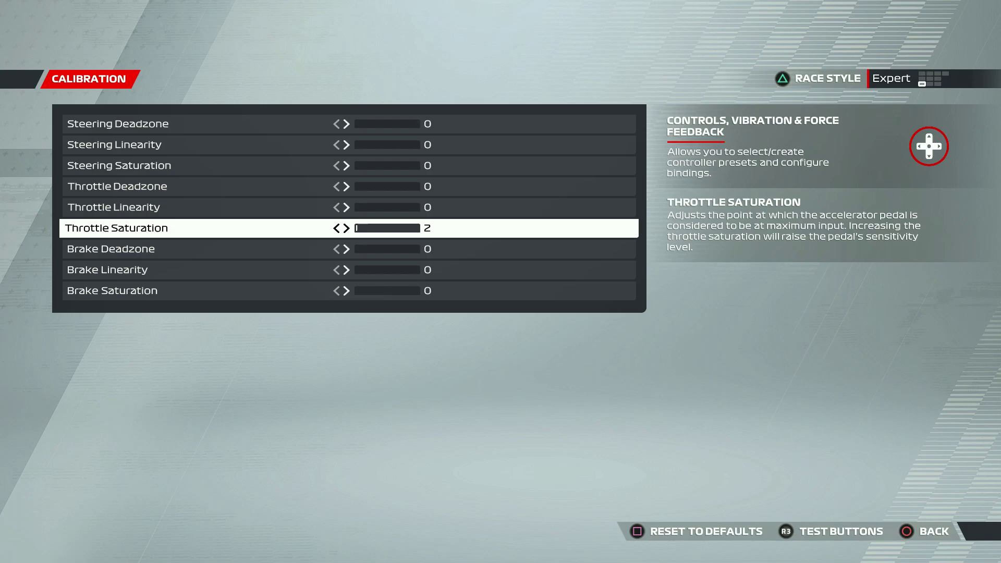
key("Right")
key("Right")
key("Right")
key("Right")
key("Right")
key("Down")
key("Down")
key("Down")
key("Right")
key("Right")
key("Right")
key("Right")
key("Right")
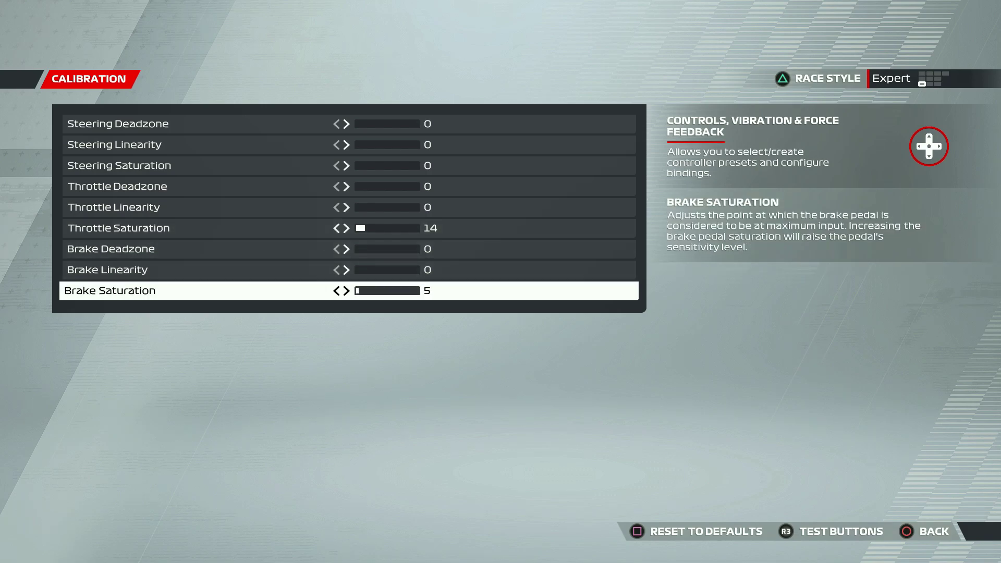
key("Up")
key("Up")
key("Up")
key("Left")
key("Left")
key("Left")
key("Left")
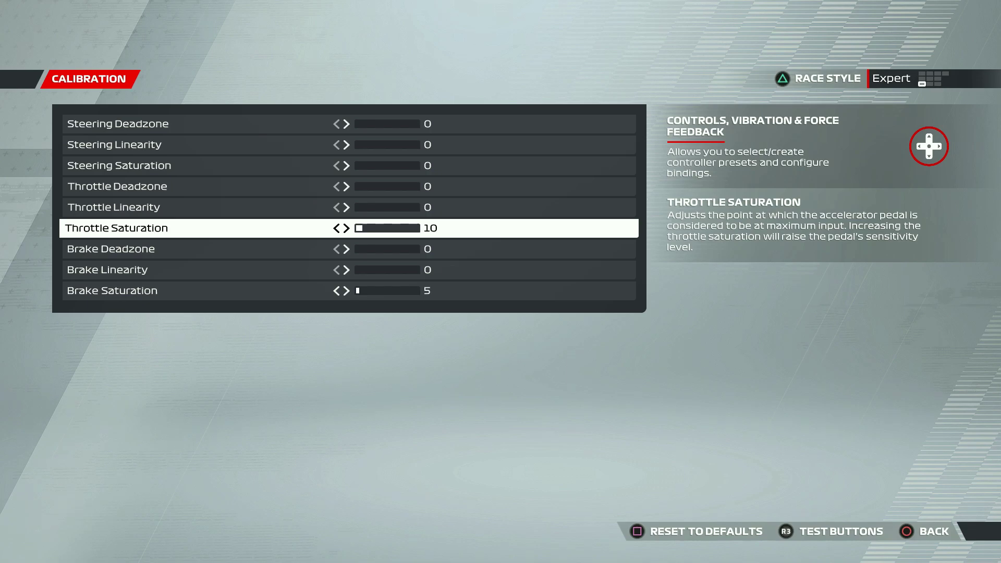
key("Down")
key("Down")
key("Down")
key("Right")
key("Right")
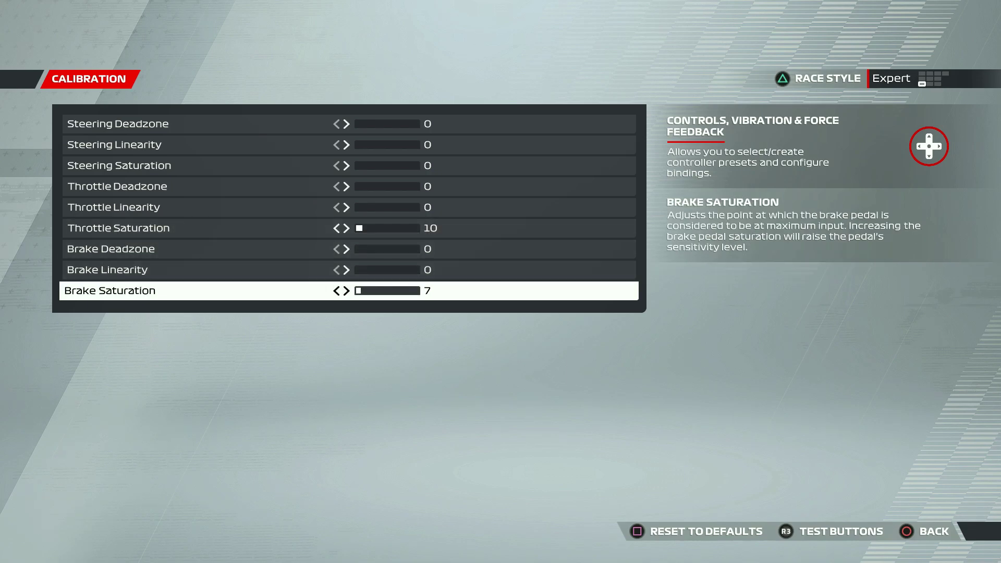
key("Left")
- Settle Brake Saturation at 0 and Throttle Saturation at 3, then leave Calibration
key("Left")
key("Left")
key("Left")
key("Left")
key("Left")
key("Left")
key("Up")
key("Up")
key("Up")
key("Up")
key("Down")
key("Left")
key("Left")
key("Left")
key("Left")
key("Left")
key("Left")
key("Left")
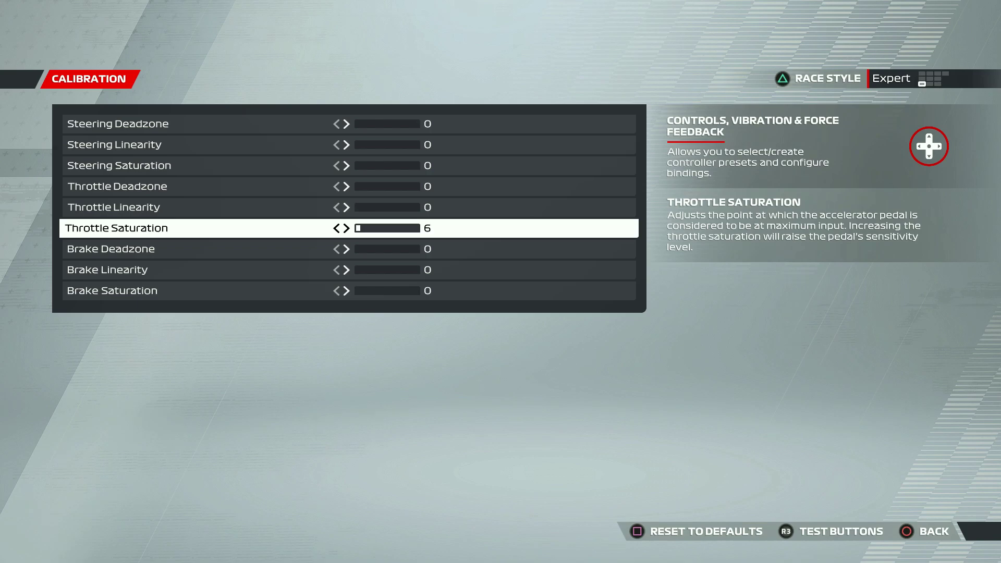
key("Left")
key("Left")
key("Left")
key("Escape")
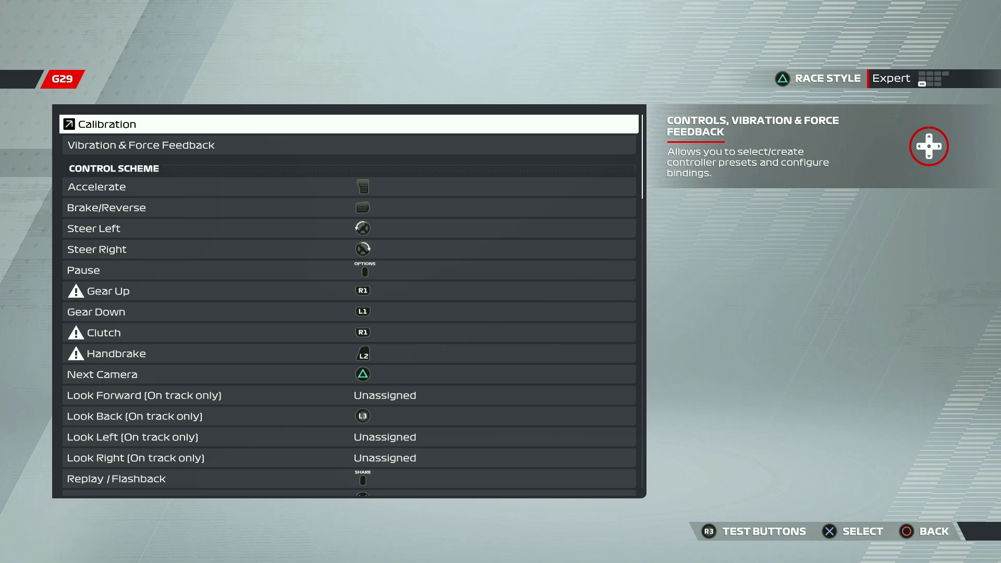
key("Down")
key("Down")
key("Down")
key("Down")
key("Down")
key("Down")
key("Down")
key("Down")
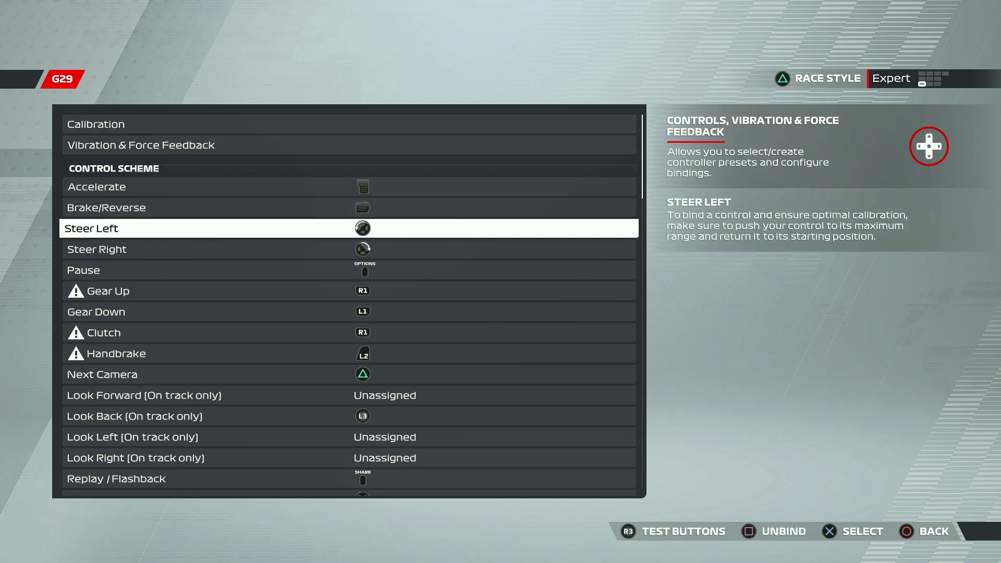
key("Down")
key("Down")
key("Down")
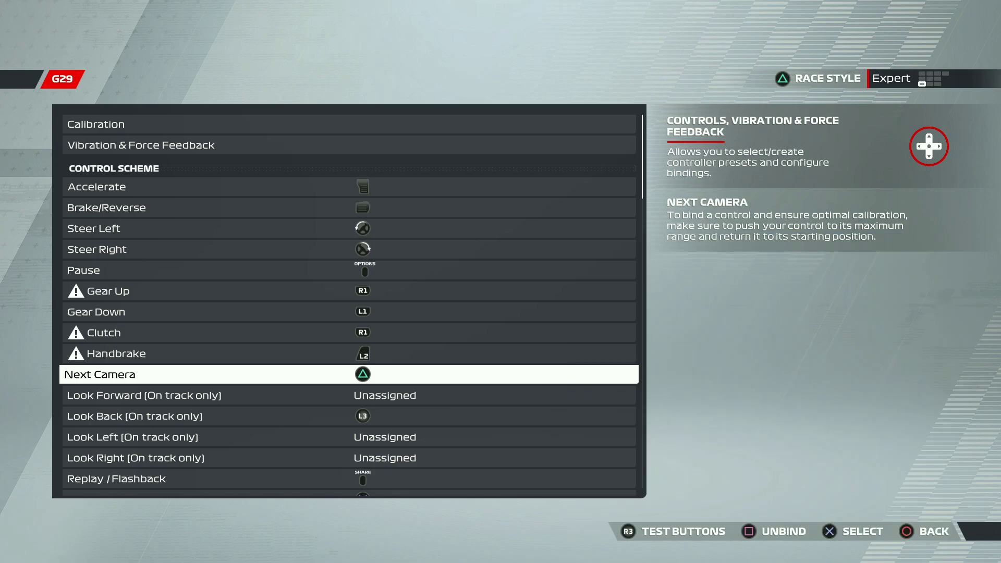
key("Down")
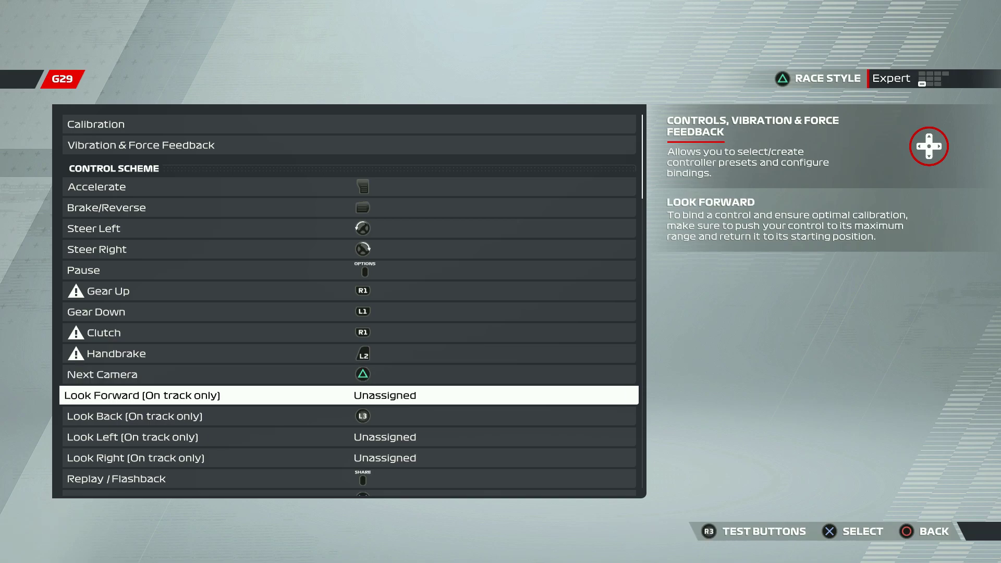
key("Down")
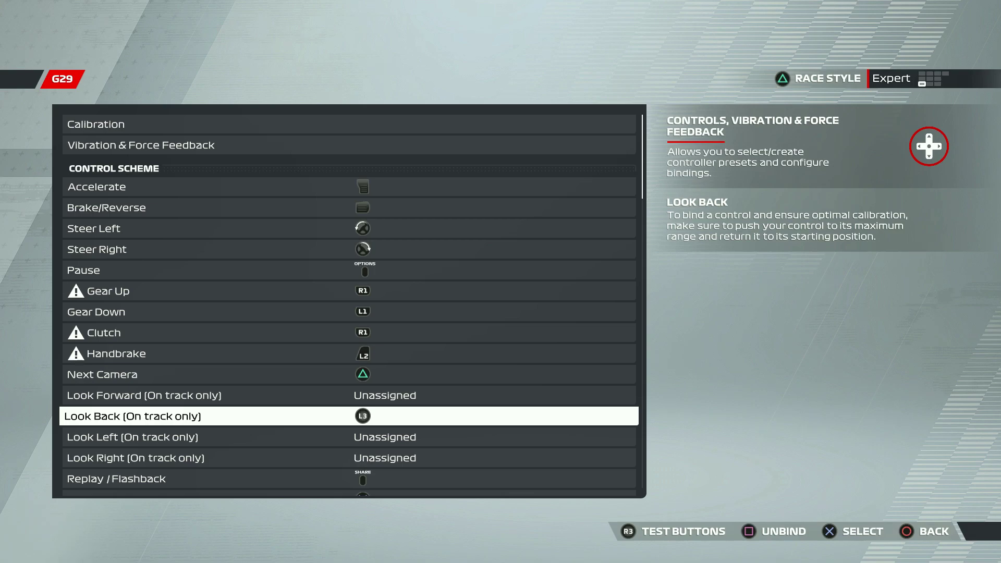
key("Down")
key("Down")
key("Down")
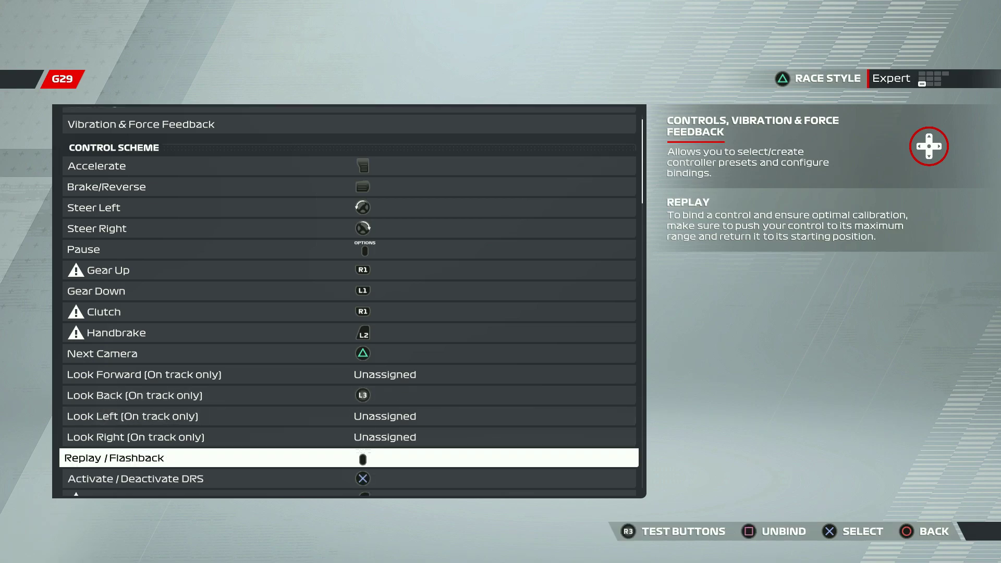
key("Down")
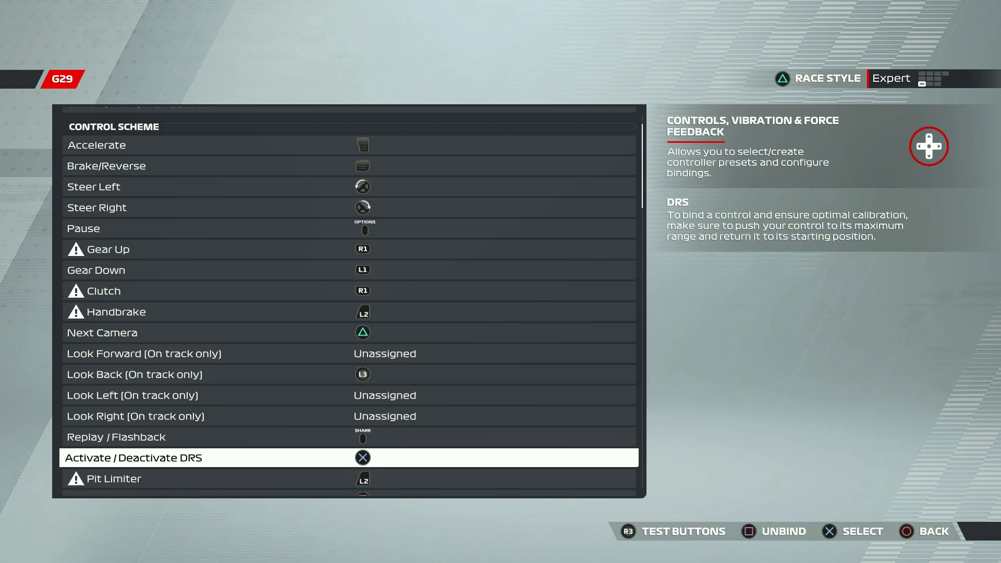
key("Down")
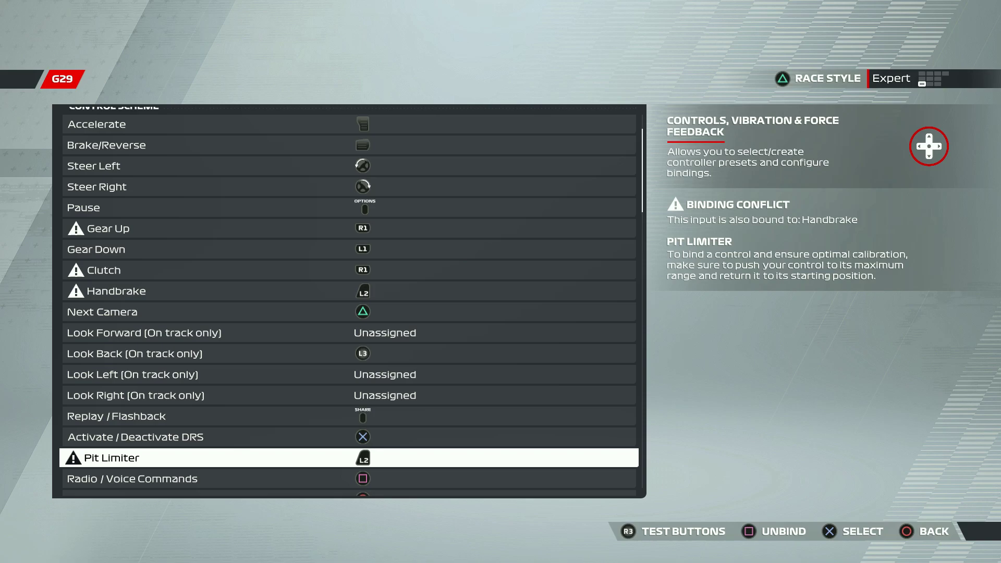
key("Down")
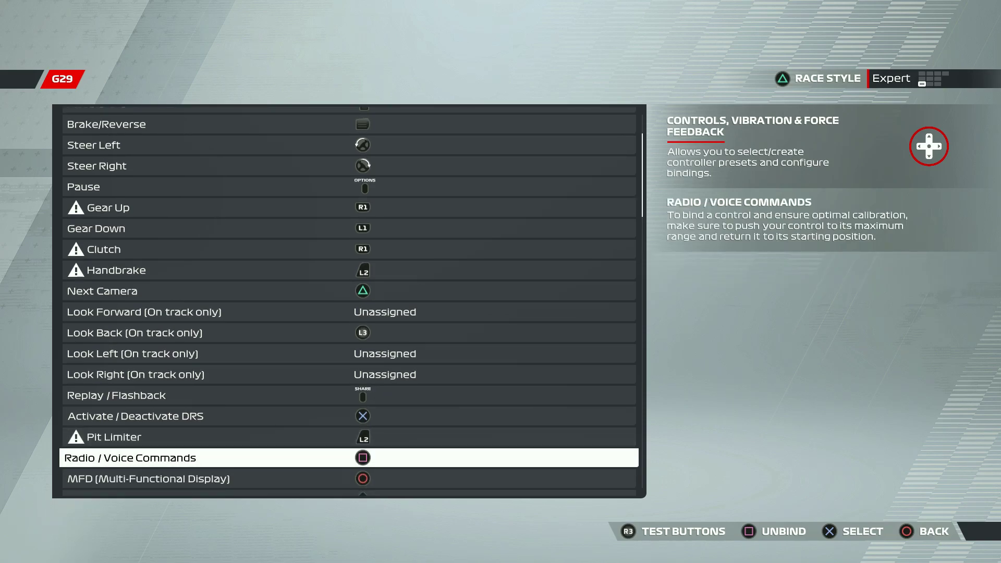
key("Down")
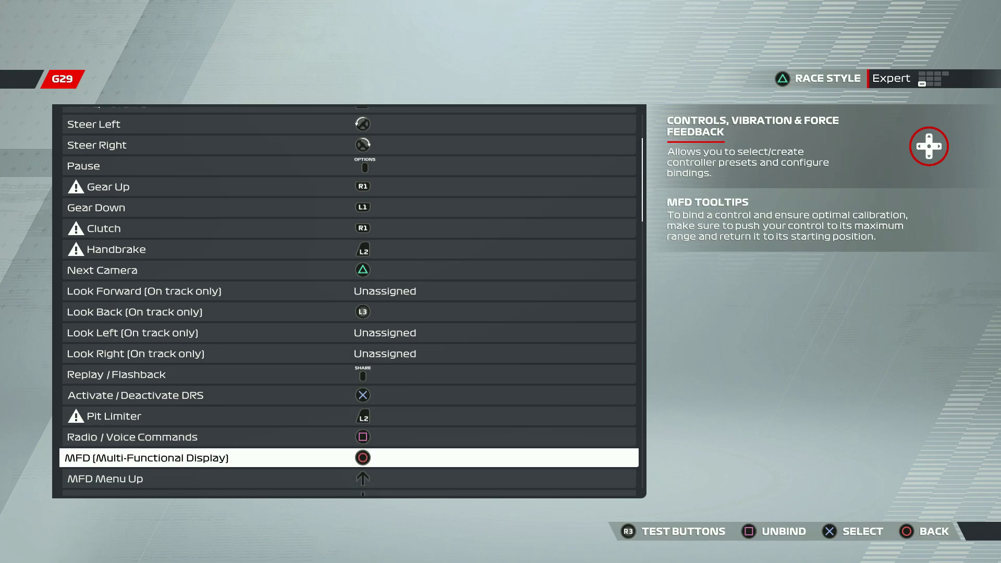
key("Down")
key("Down")
key("Down")
key("Down")
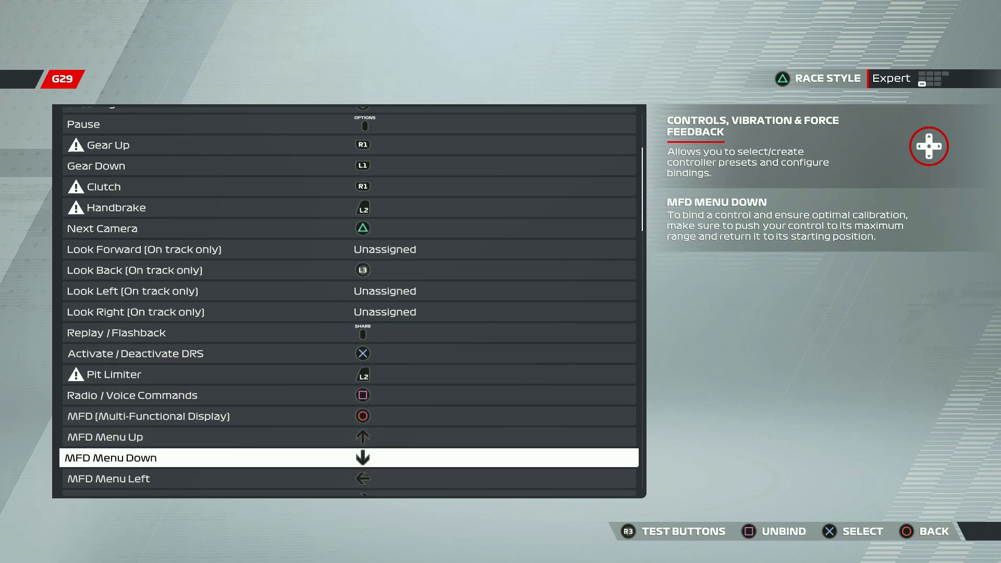
key("Down")
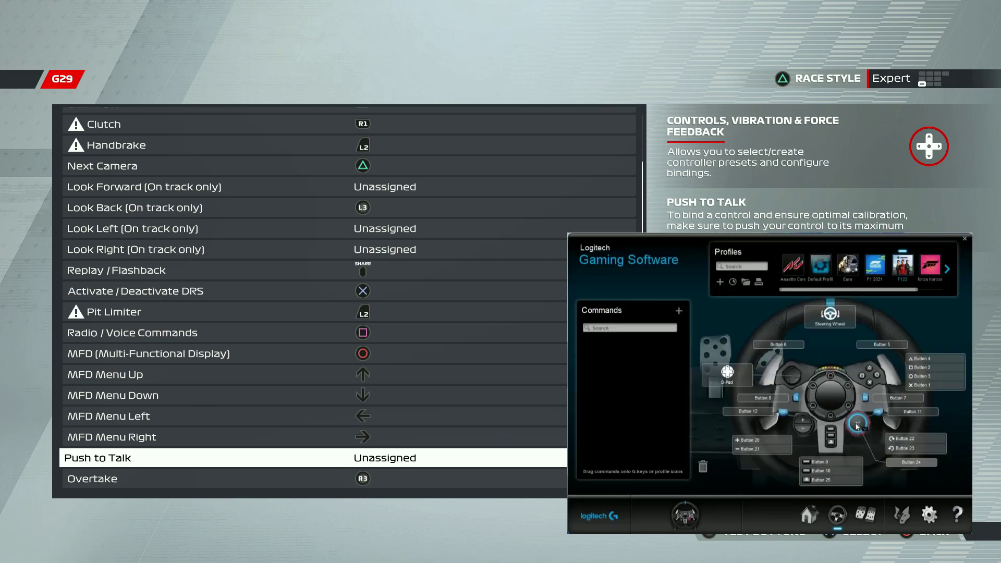
- Bind a wheel button to Push to Talk
key("Return")
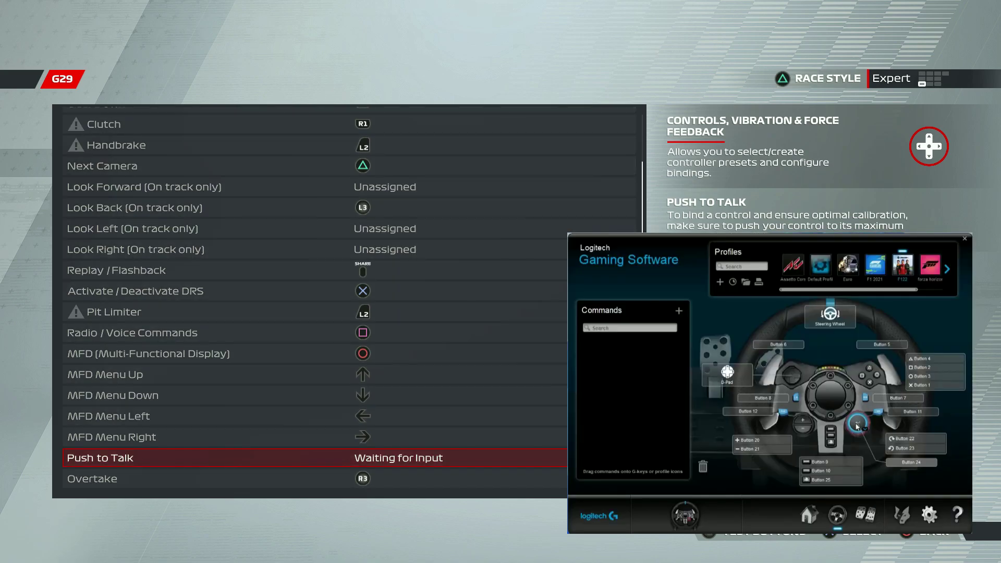
key("Return")
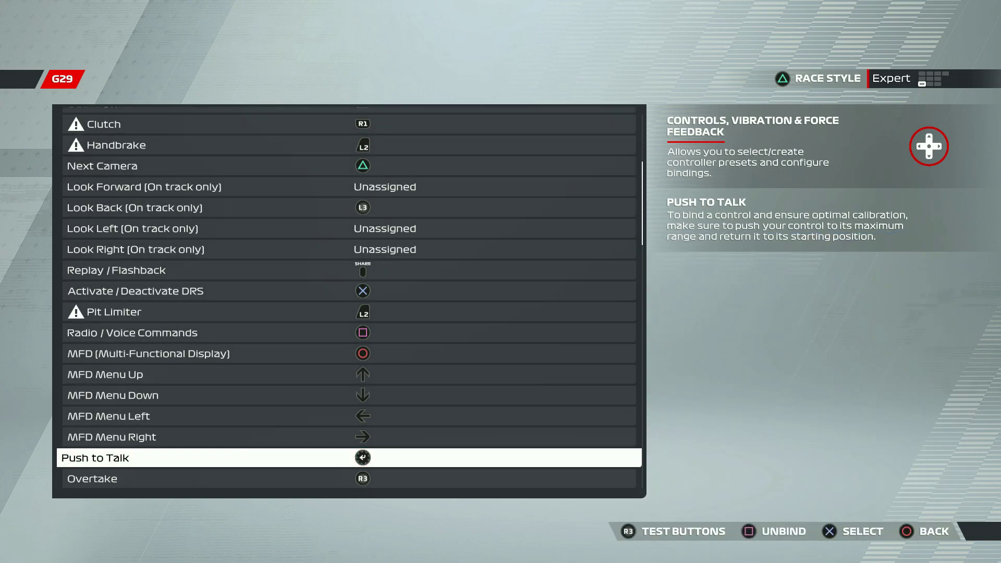
key("Down")
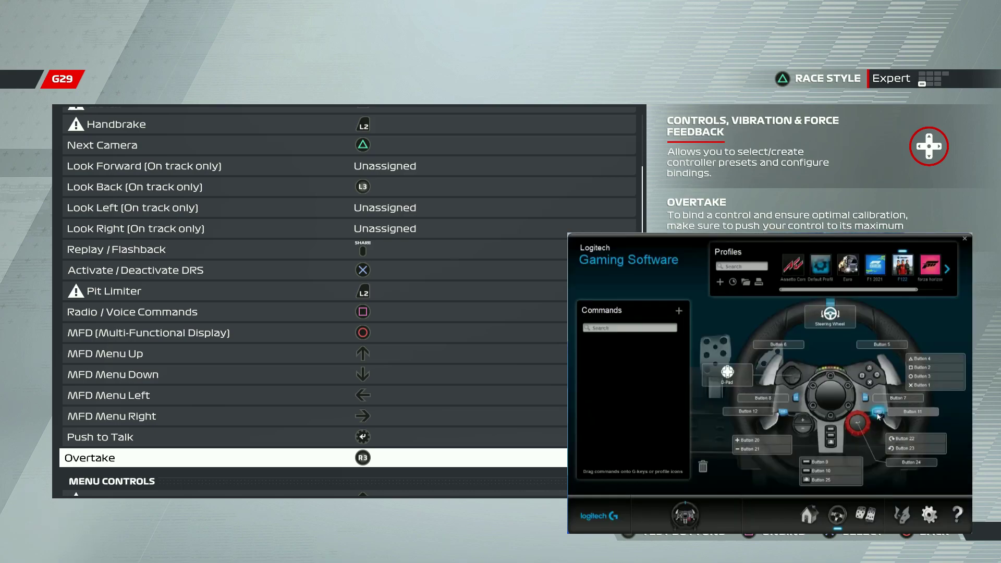
- Scroll past the menu and stick bindings down to the unassigned Car Setup Panel shortcut
key("Down")
key("Down")
key("Down")
key("Down")
key("Down")
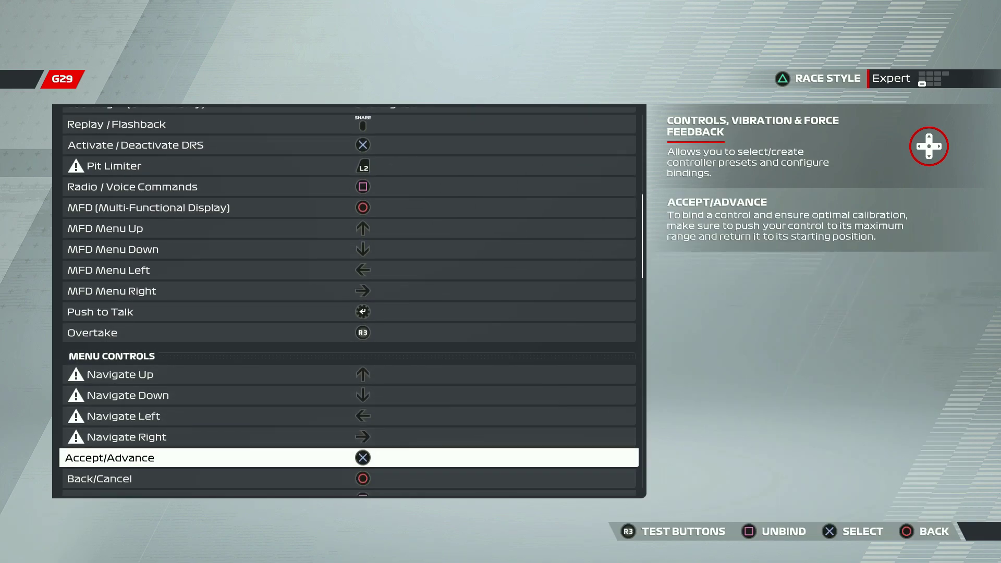
key("Down")
key("Down")
key("Down")
key("Down")
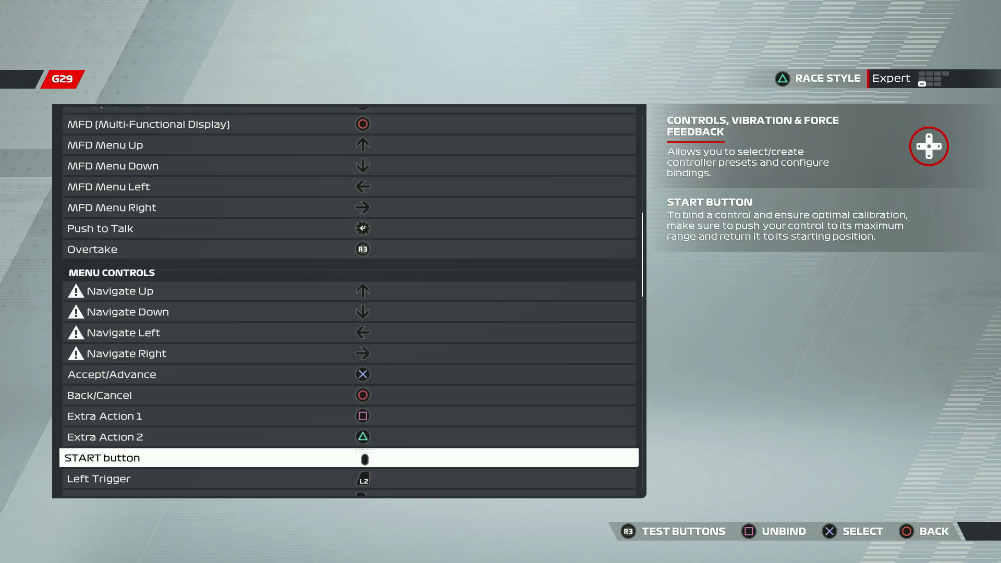
key("Down")
key("Down")
key("Down")
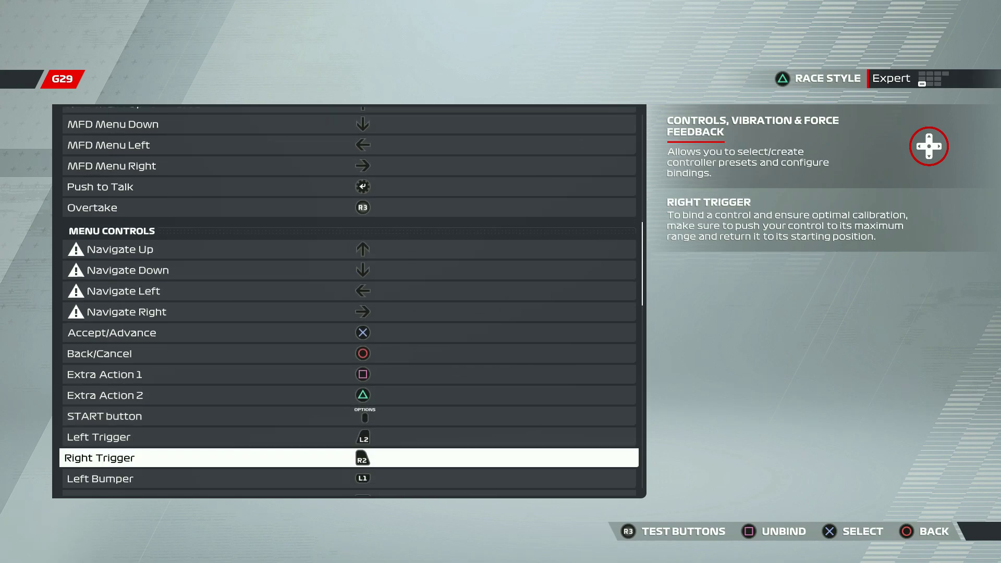
key("Down")
key("Down")
key("Down")
key("Down")
key("Down")
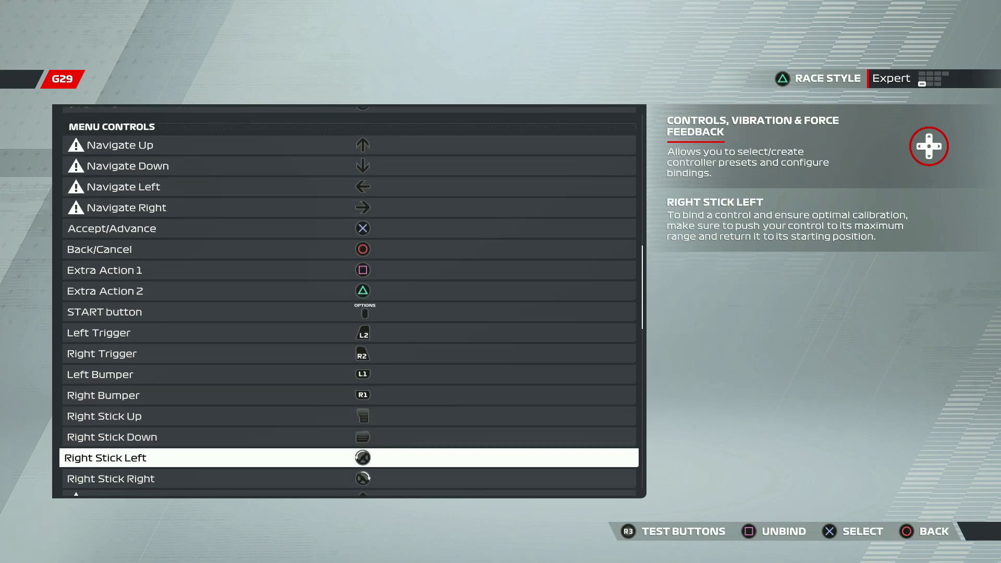
key("Down")
key("Down")
key("Down")
key("Down")
key("Down")
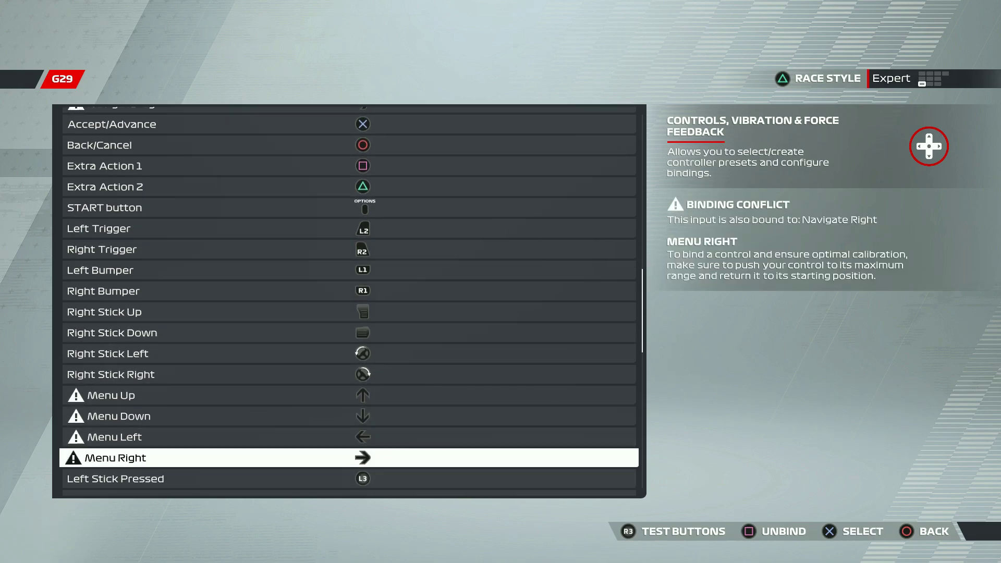
key("Down")
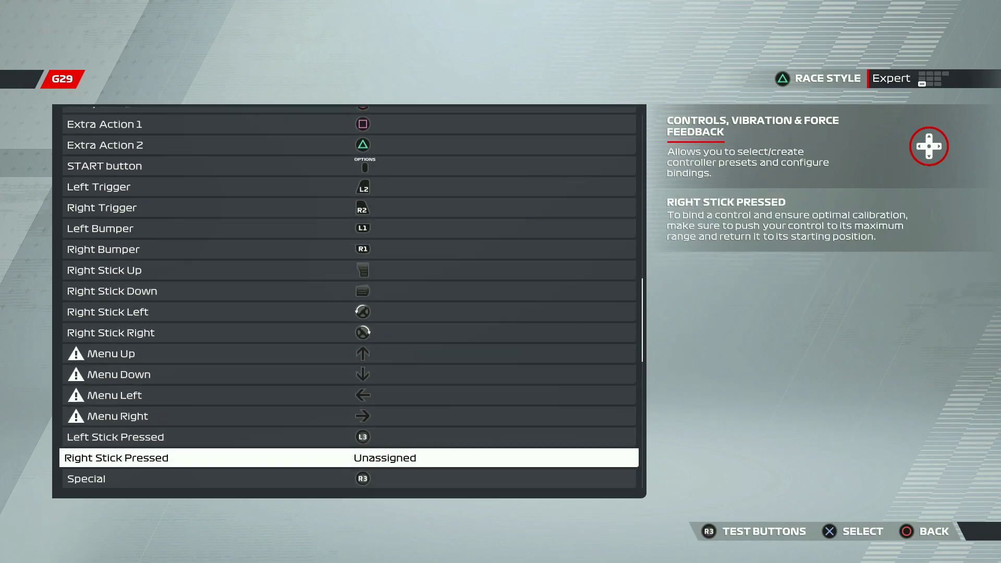
key("Down")
key("Down")
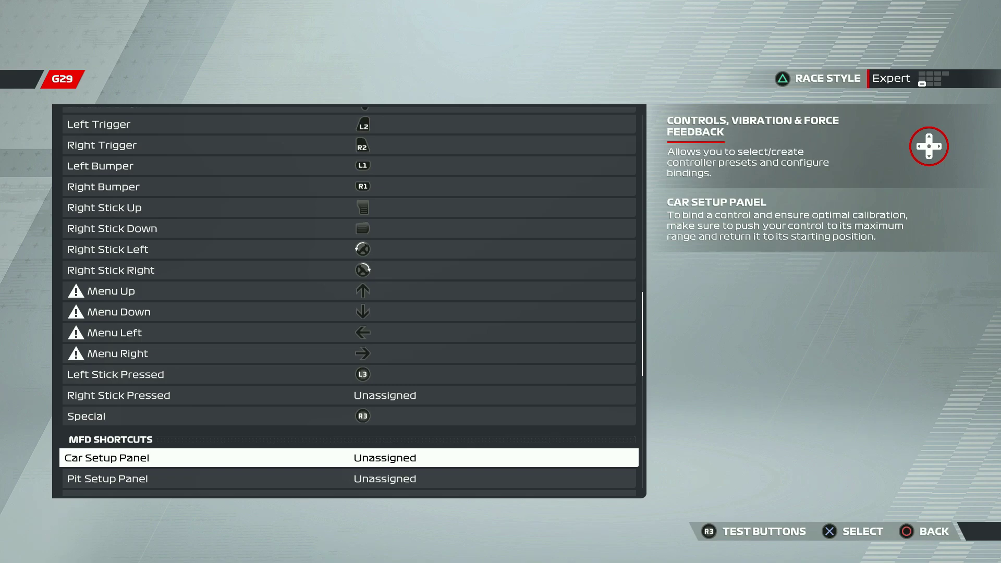
- Move past the Fuel Mix bindings and map Brake Bias Increase and Decrease to the rotary dial
key("Down")
key("Down")
key("Down")
key("Down")
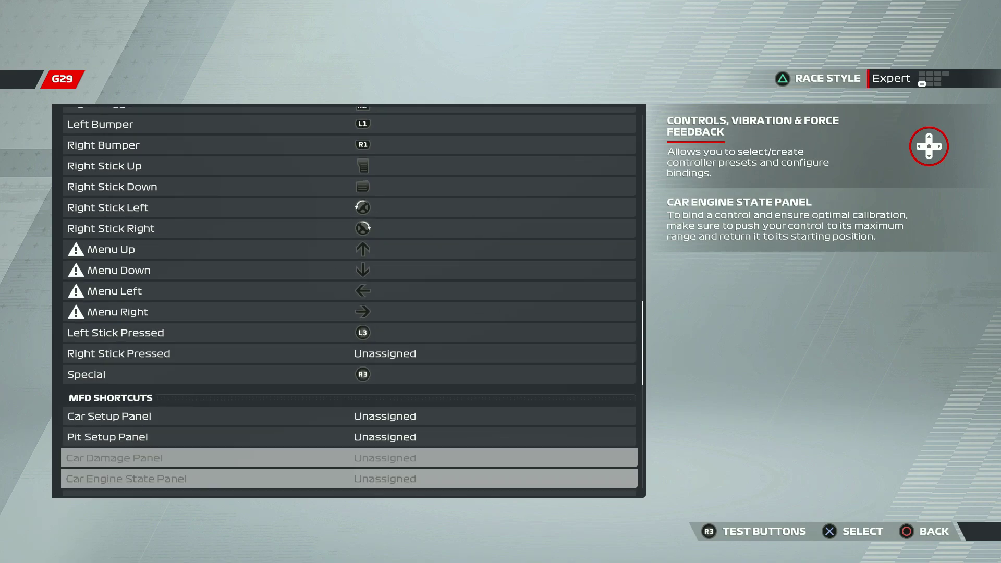
key("Down")
key("Down")
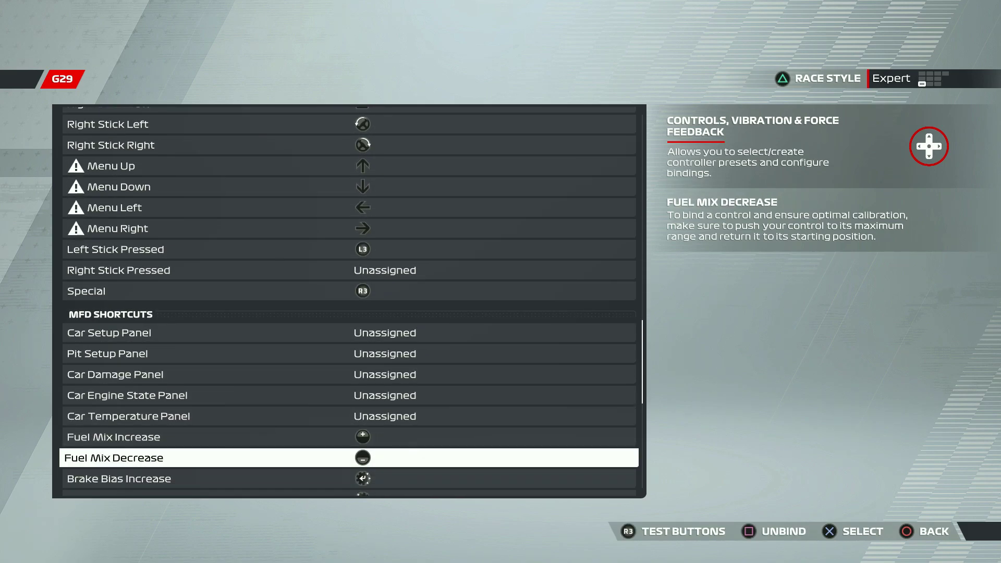
key("Up")
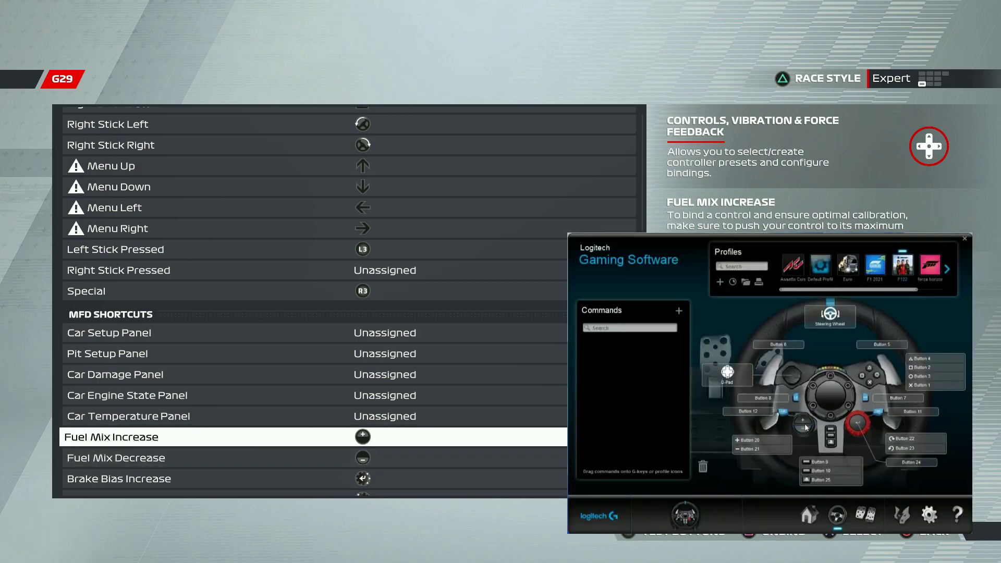
key("Down")
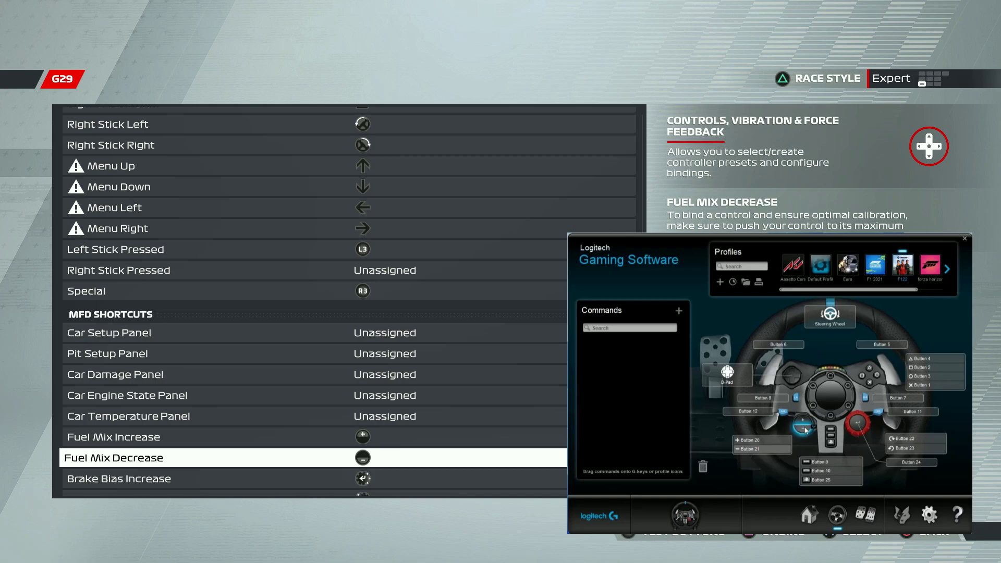
key("Down")
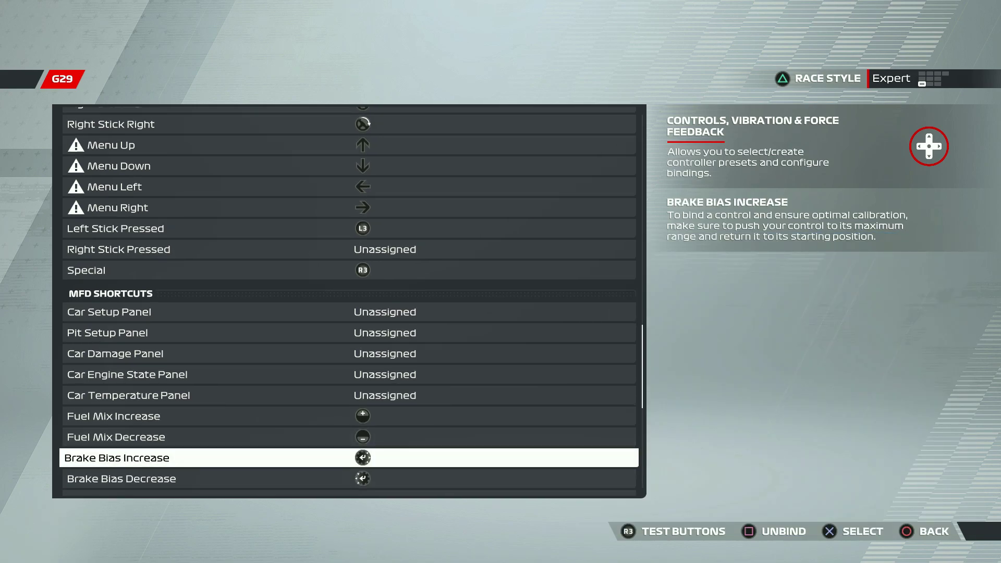
key("Return")
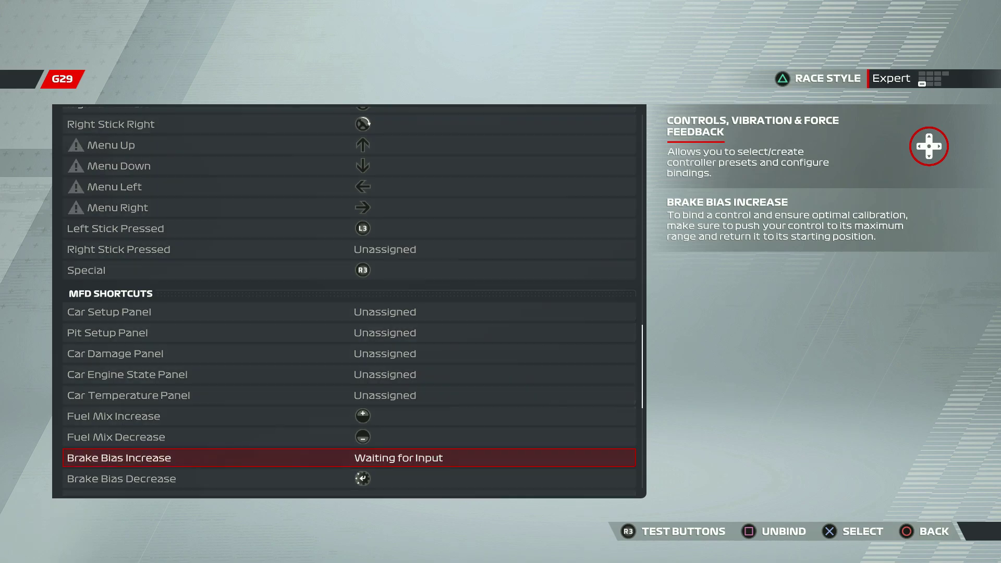
key("Down")
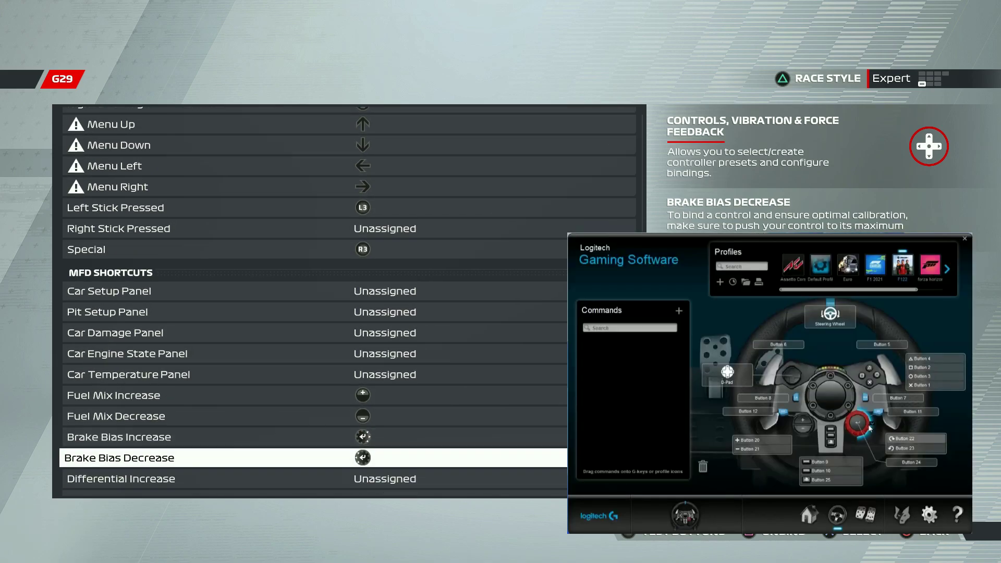
key("Return")
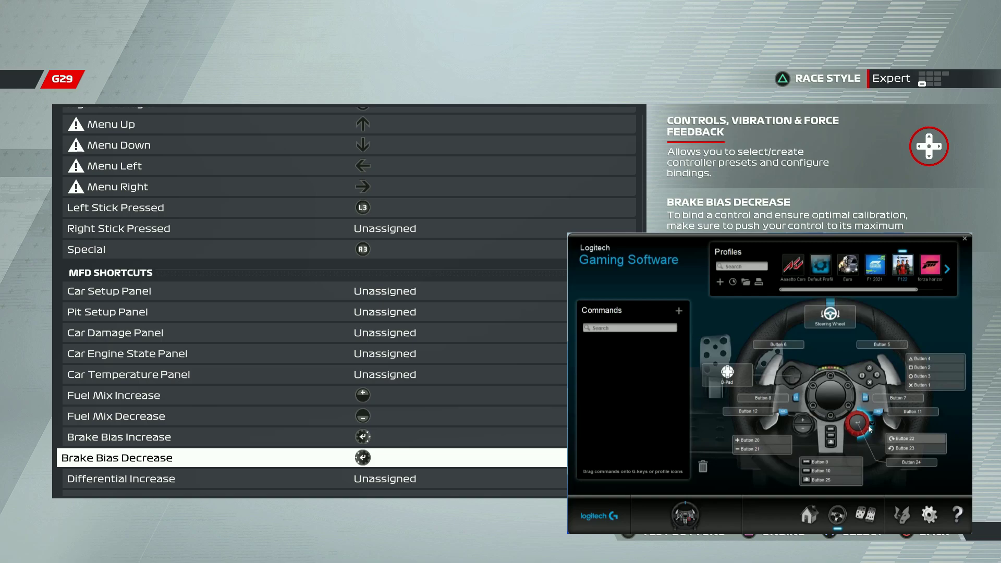
- Scroll past the Differential and ERS Mode shortcuts into the UDP custom actions
key("Down")
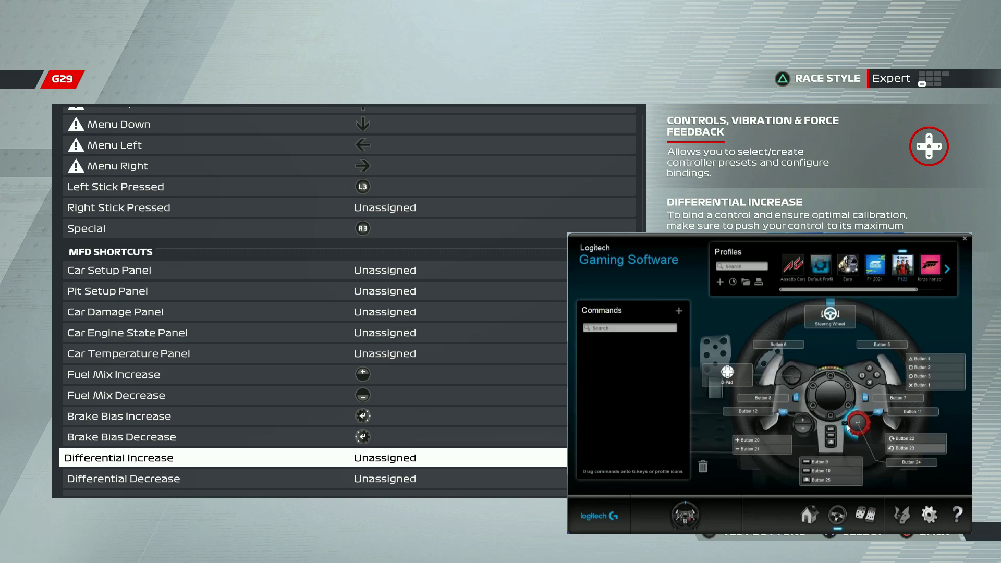
key("Down")
key("Down")
key("Down")
key("Down")
key("Down")
key("Down")
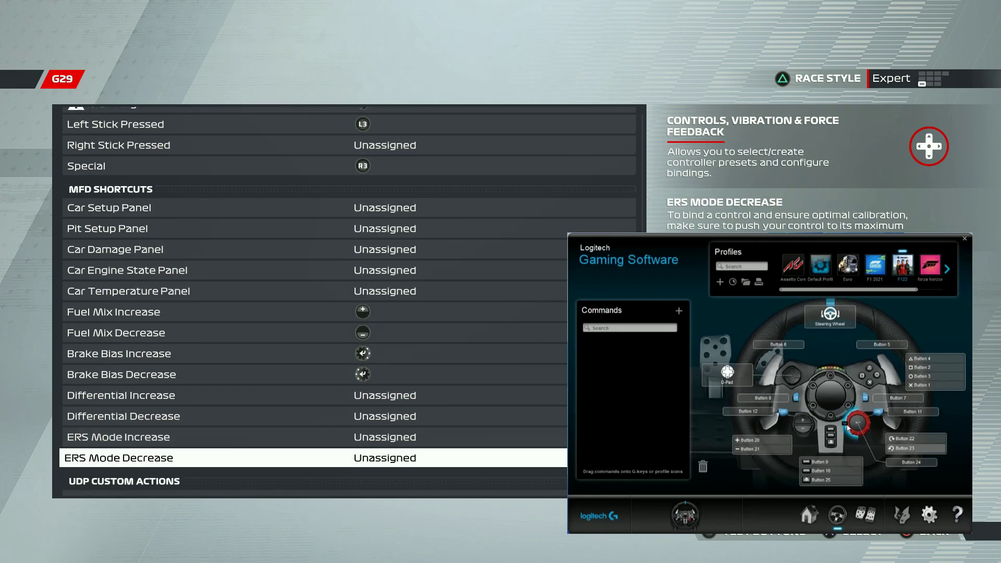
key("Down")
key("Down")
key("Down")
key("Down")
key("Down")
key("Down")
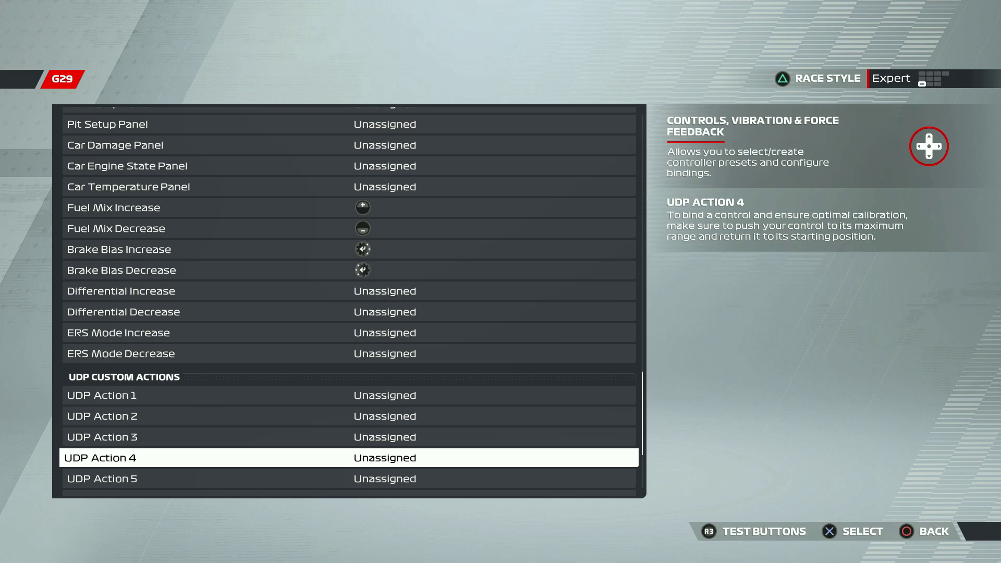
key("Down")
key("Down")
key("Down")
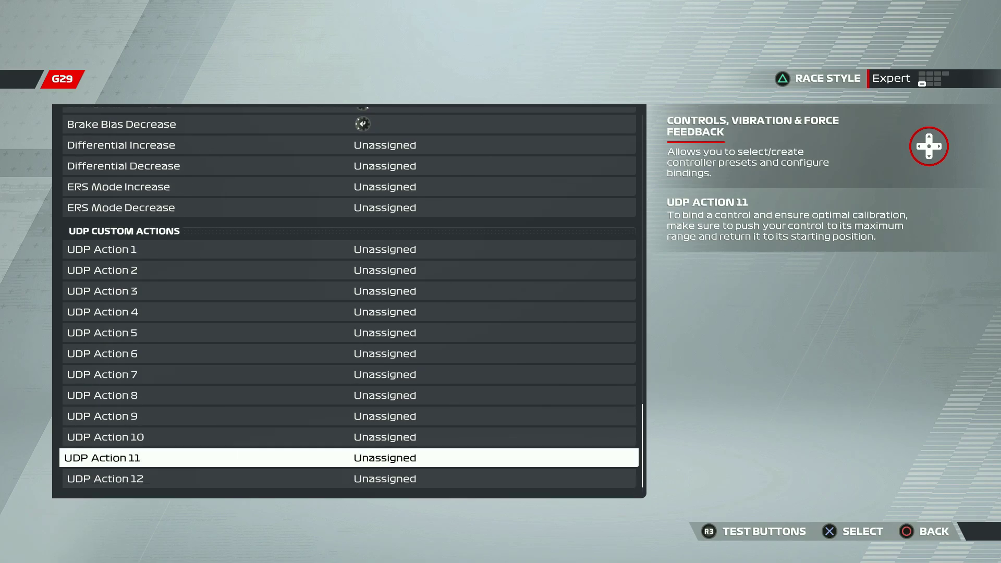
key("Up")
key("Up")
key("Up")
key("Up")
key("Up")
key("Up")
key("Up")
key("Up")
key("Up")
key("Up")
key("Up")
key("Up")
key("Up")
key("Up")
key("Up")
key("Up")
key("Up")
key("Up")
key("Up")
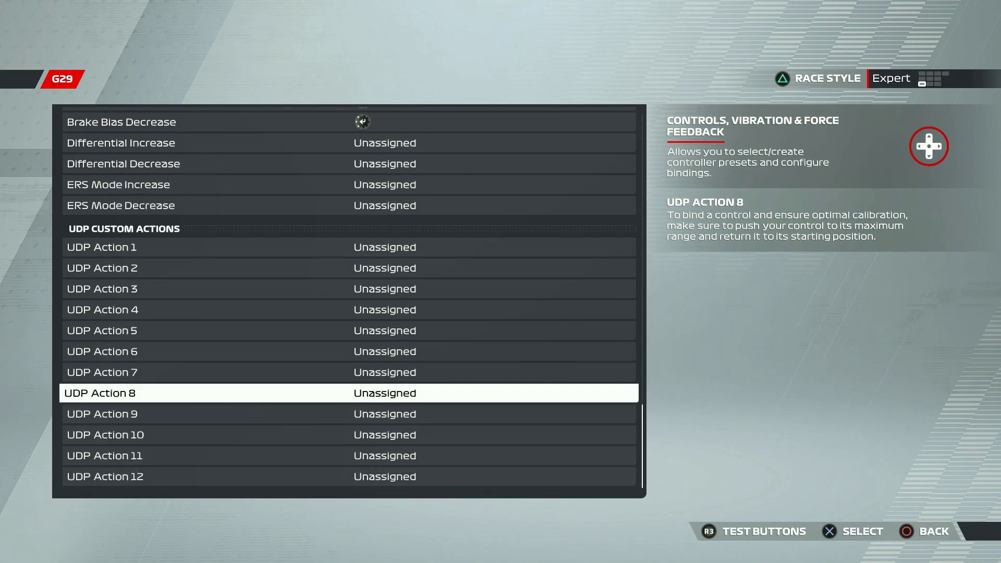
key("Up")
key("Up")
key("Up")
key("Up")
key("Up")
key("Up")
key("Up")
key("Up")
key("Up")
key("Up")
key("Up")
key("Up")
key("Up")
key("Up")
key("Up")
key("Up")
key("Up")
key("Up")
key("Up")
key("Up")
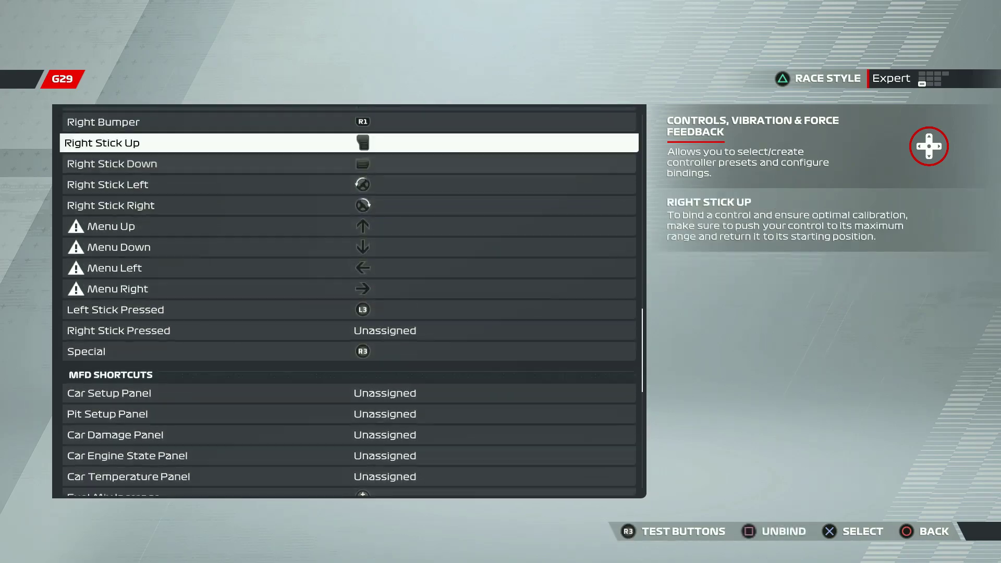
key("Up")
key("Up")
key("Up")
key("Up")
key("Up")
key("Up")
key("Up")
key("Up")
key("Up")
key("Up")
key("Up")
key("Up")
key("Up")
key("Up")
key("Up")
key("Up")
key("Up")
key("Up")
key("Up")
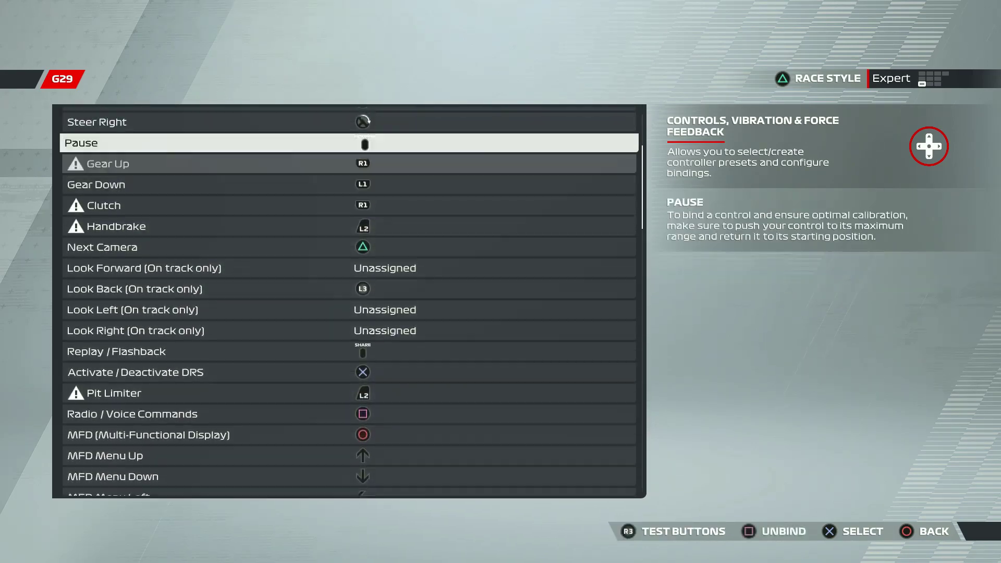
key("Down")
key("Down")
key("Down")
key("Down")
key("Down")
key("Down")
key("Down")
key("Down")
key("Down")
key("Down")
key("Up")
key("Up")
key("Up")
key("Up")
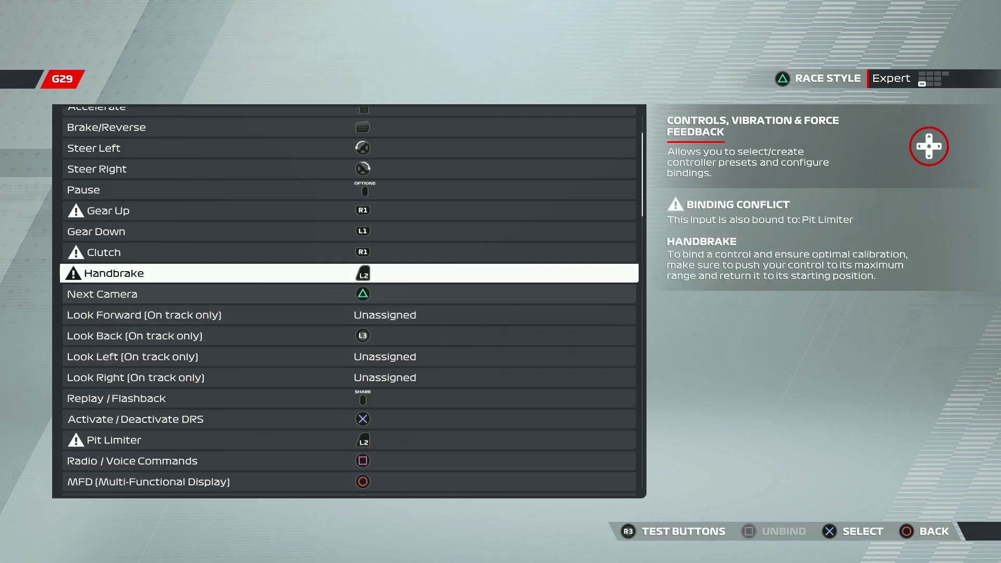
key("Up")
key("Up")
key("Up")
key("Up")
key("Up")
key("Up")
key("Up")
key("Up")
key("Up")
key("Up")
key("Down")
key("Down")
key("Down")
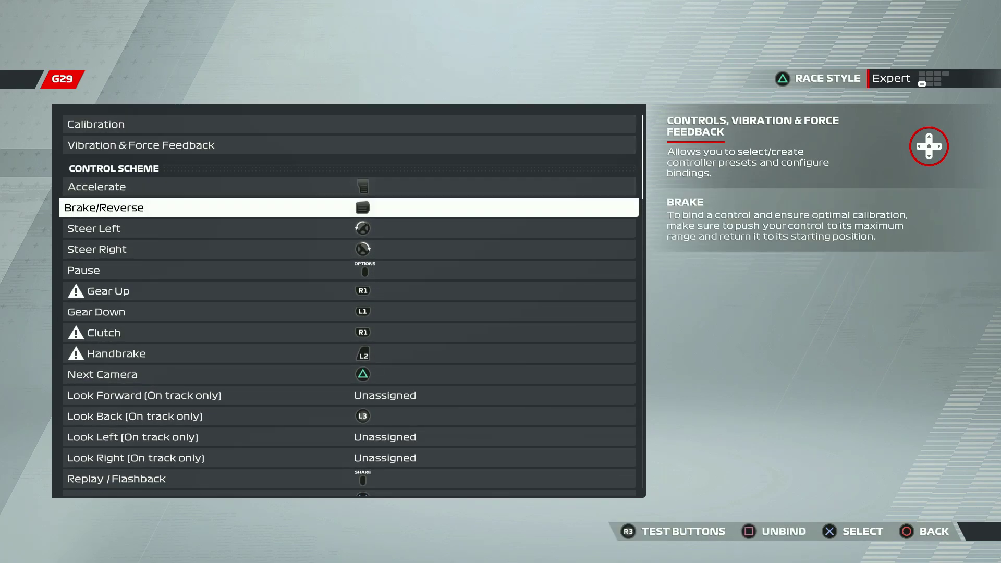
key("Up")
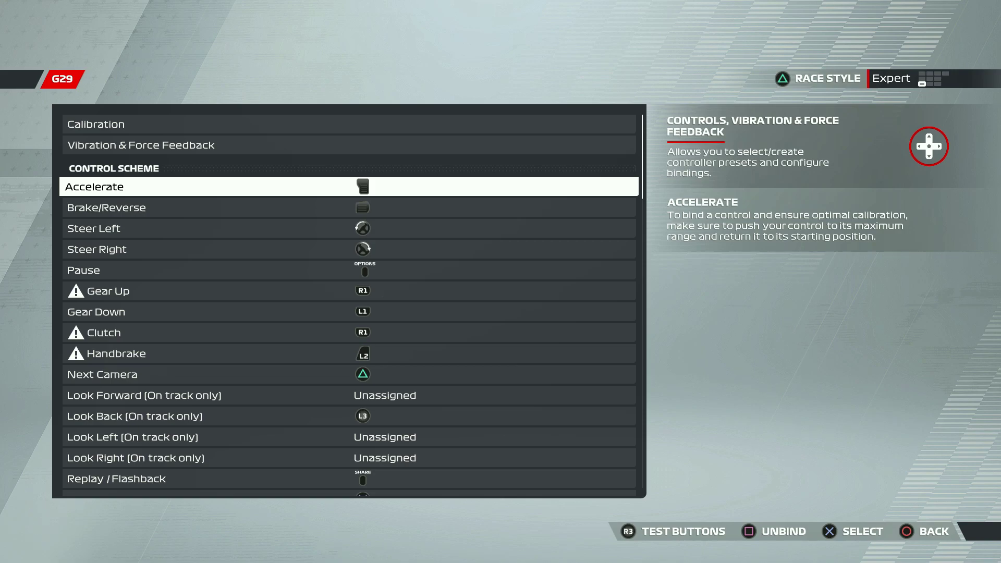
key("Return")
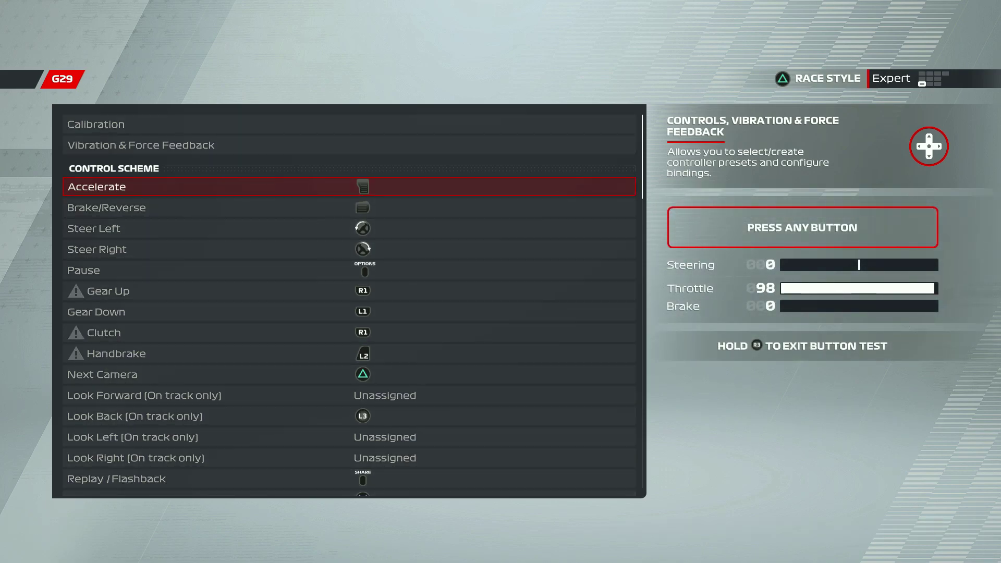